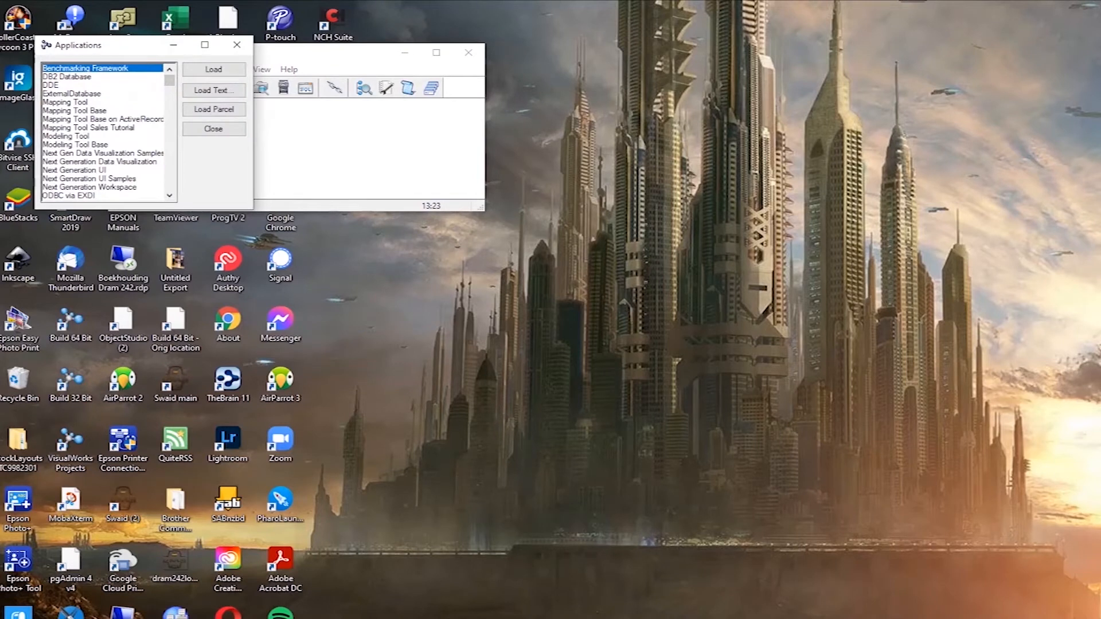
# Load the Modeling Tool and Mapping Tool applications into ObjectStudio and close the applications list
pyautogui.click(102, 137)
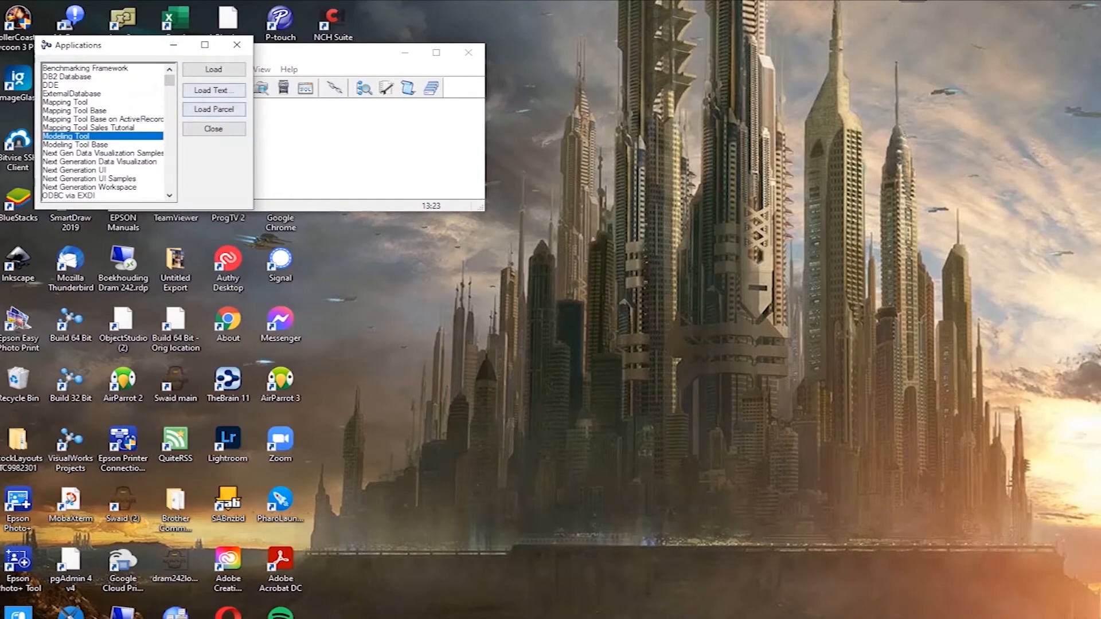
pyautogui.click(102, 102)
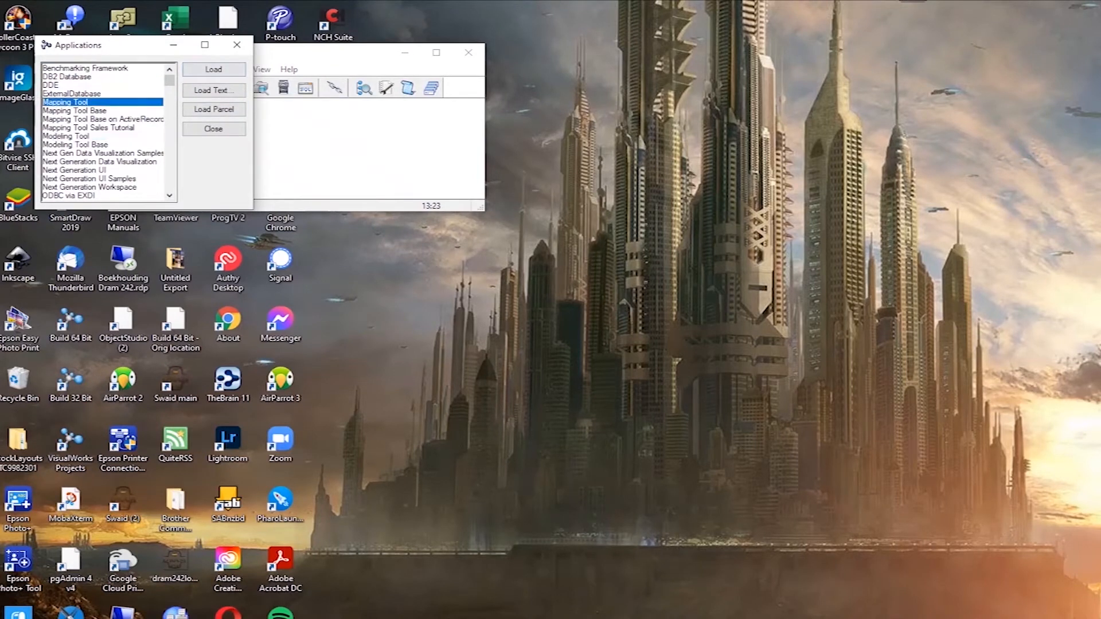
pyautogui.click(237, 45)
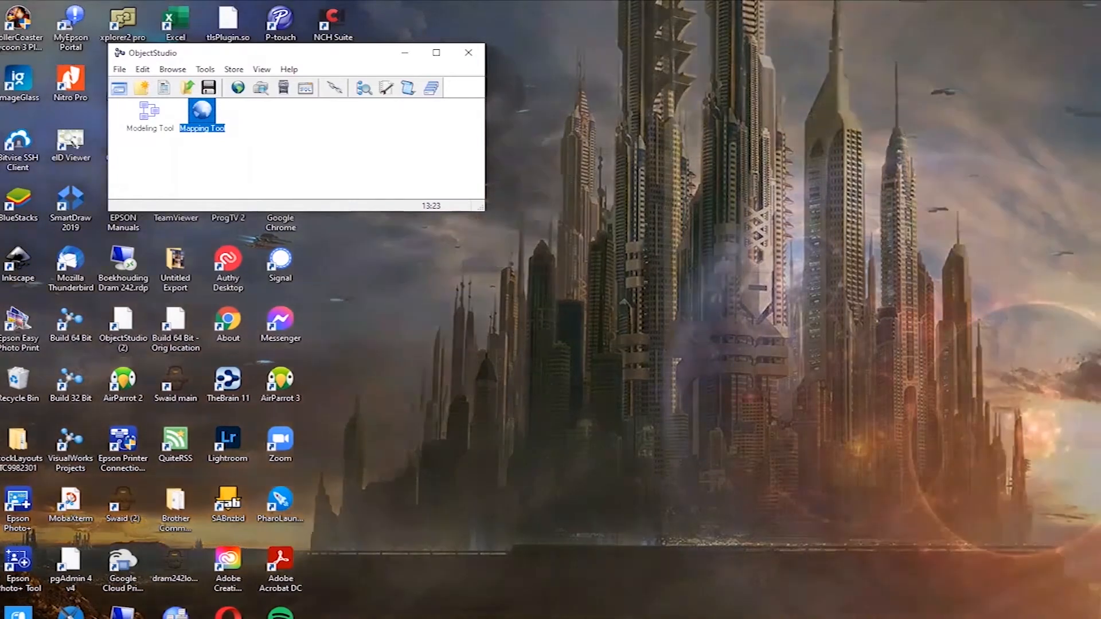
# Start the Modeling Tool with a new model and rename that model Order Registration System
pyautogui.doubleClick(149, 114)
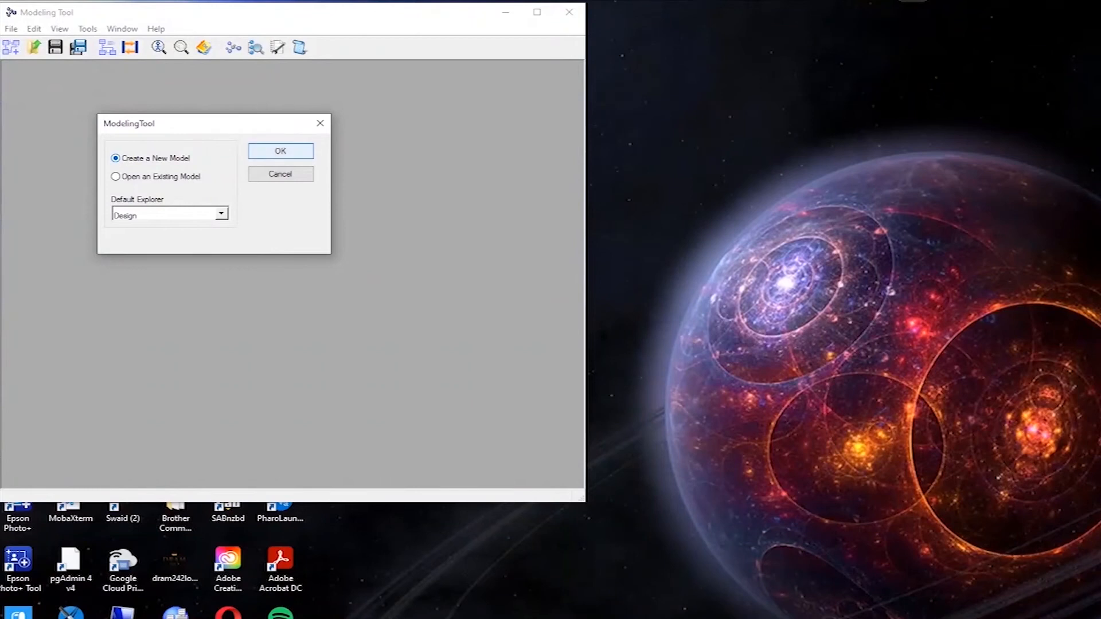
pyautogui.click(280, 151)
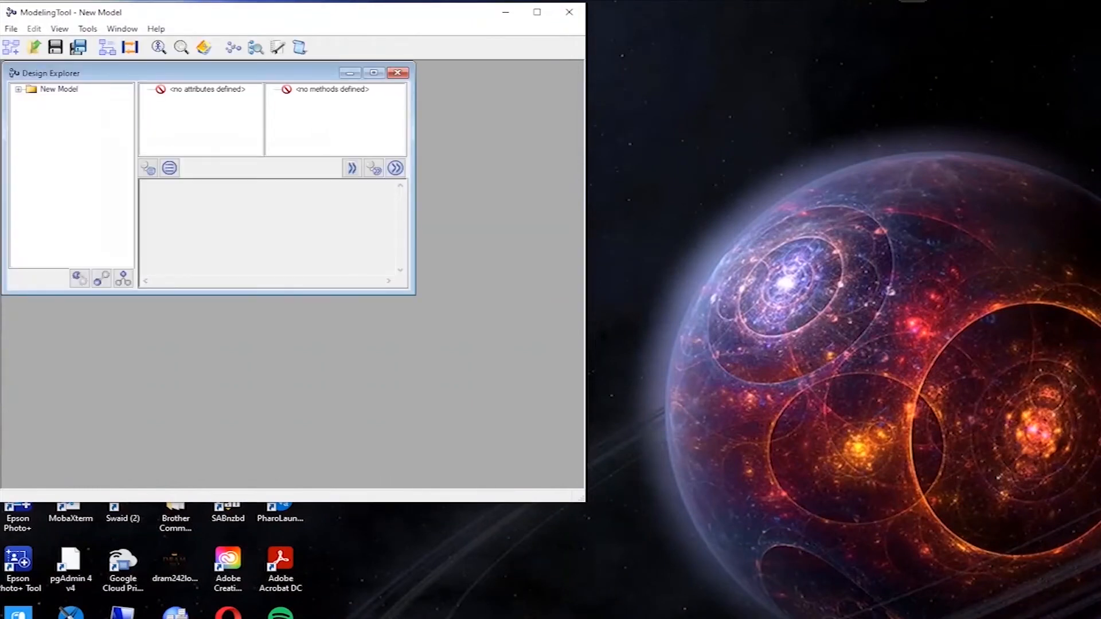
pyautogui.click(58, 89)
pyautogui.rightClick(57, 90)
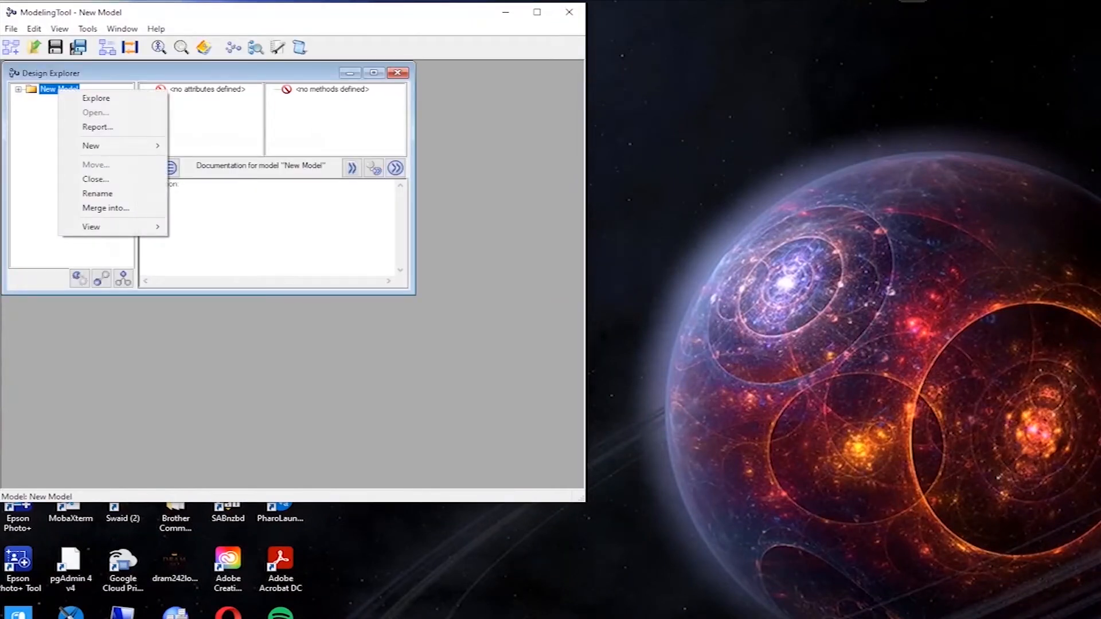
pyautogui.click(98, 193)
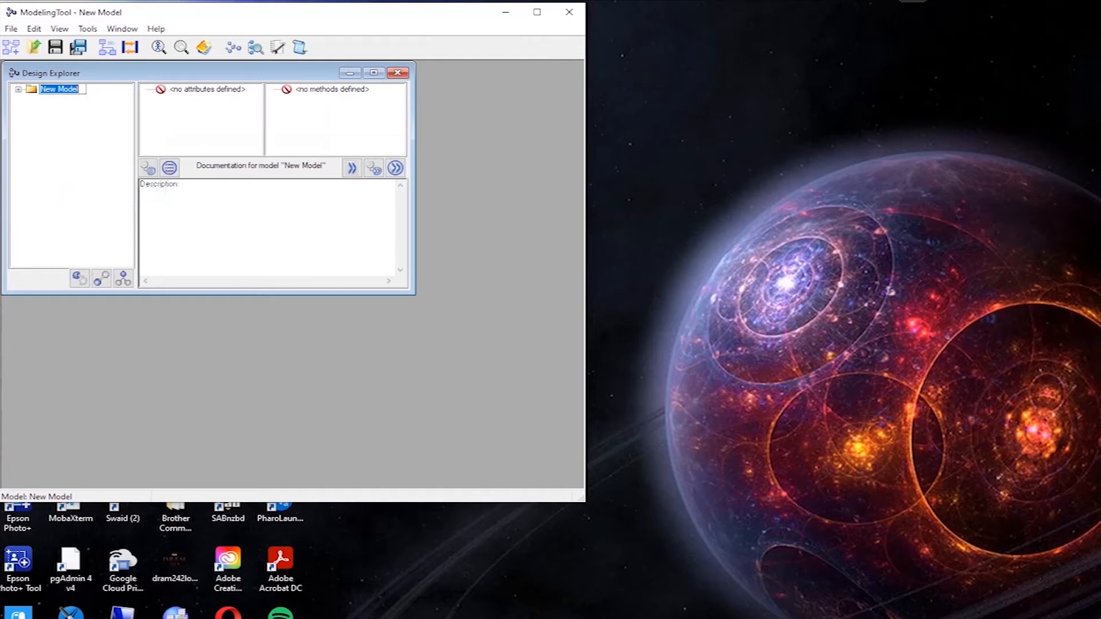
pyautogui.write('Order Registration System')
pyautogui.press('Return')
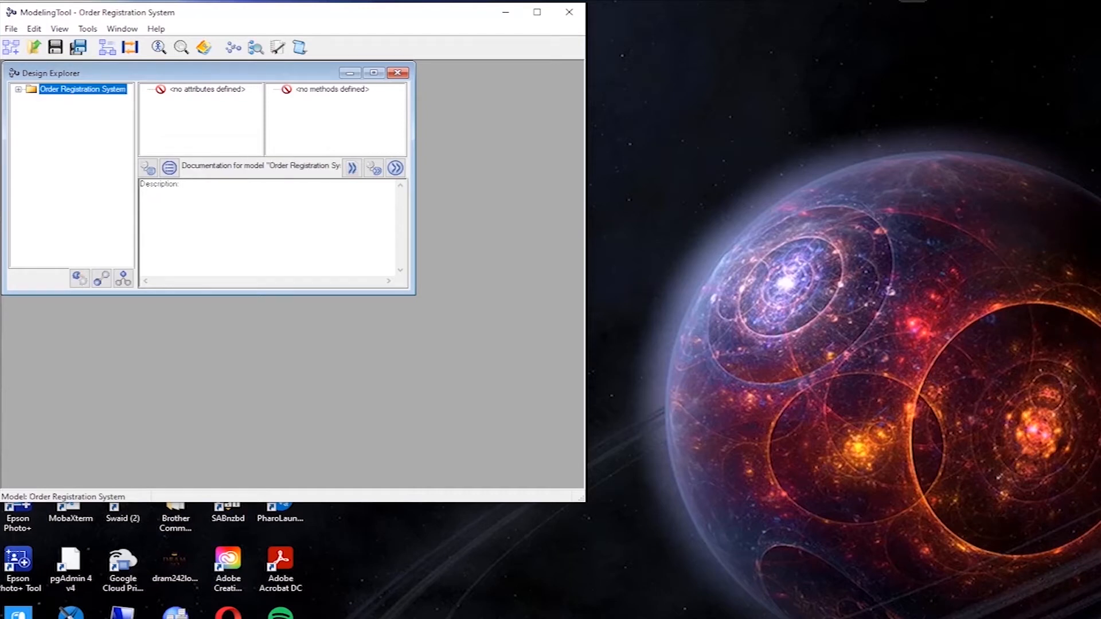
# Add a submodel named Order Hierarchy to the Order Registration System model
pyautogui.rightClick(56, 89)
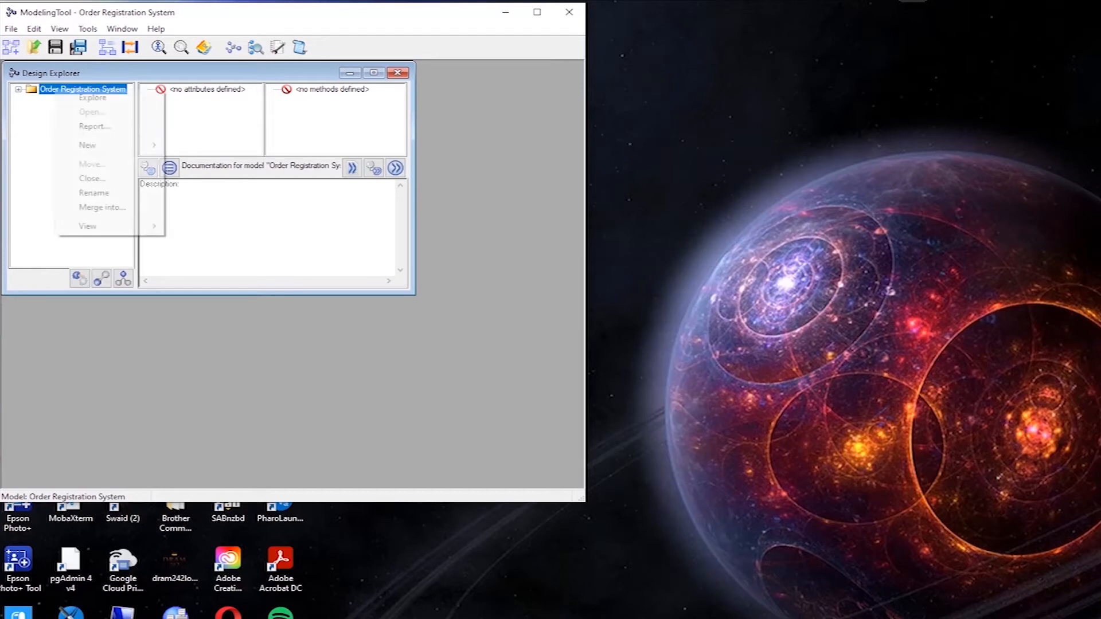
pyautogui.moveTo(88, 146)
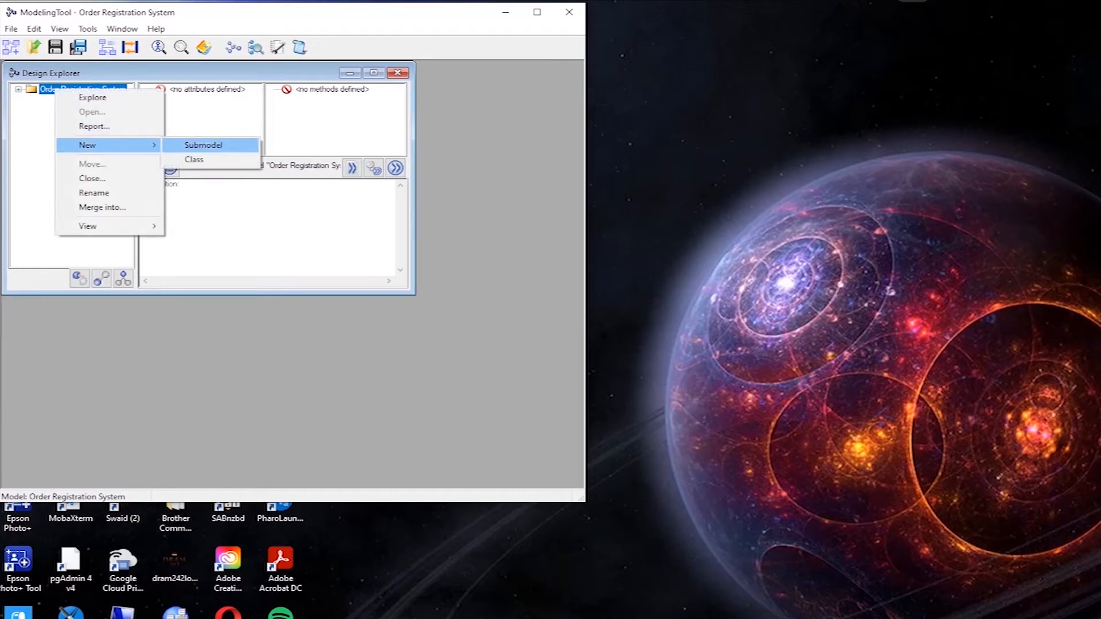
pyautogui.click(203, 145)
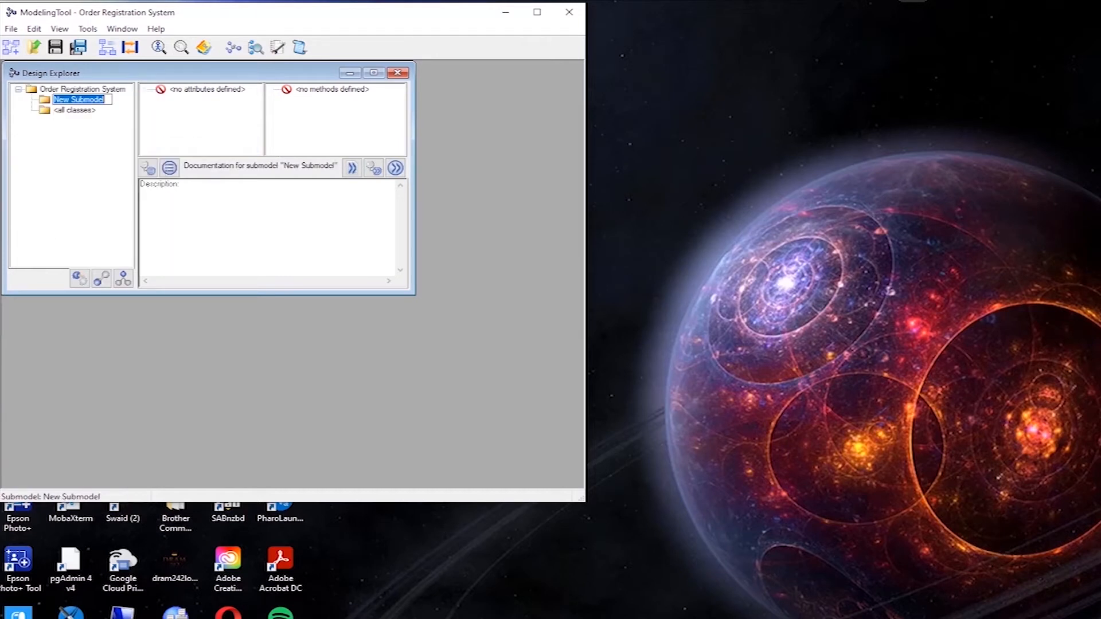
pyautogui.write('Order Hierarchy')
pyautogui.press('Return')
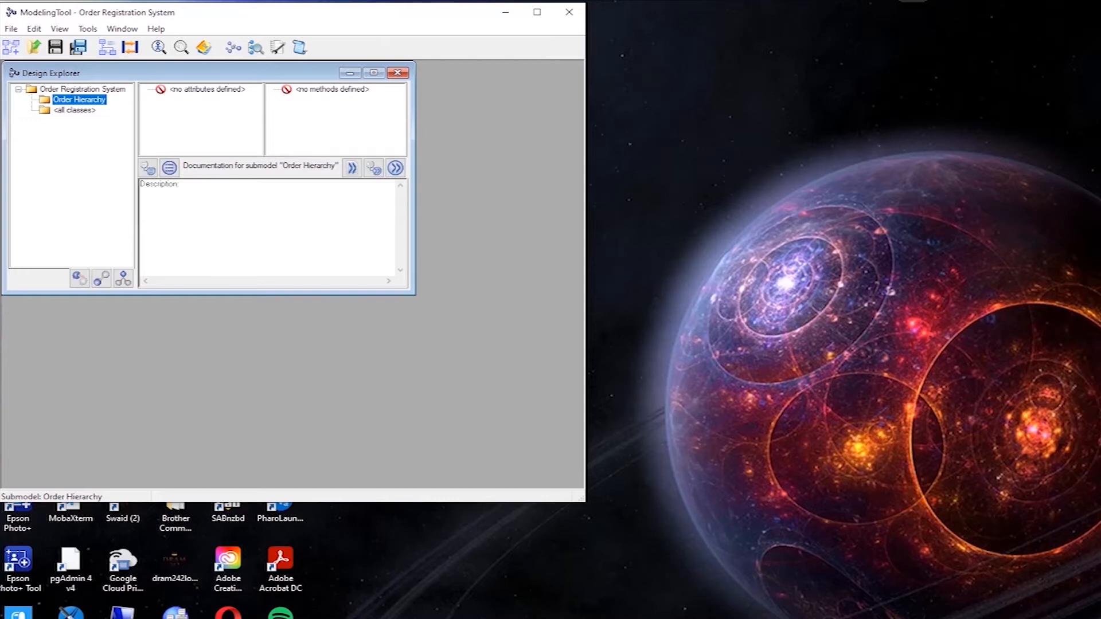
# Open the object diagram of the Order Hierarchy submodel and enlarge both the main window and the diagram window
pyautogui.rightClick(83, 101)
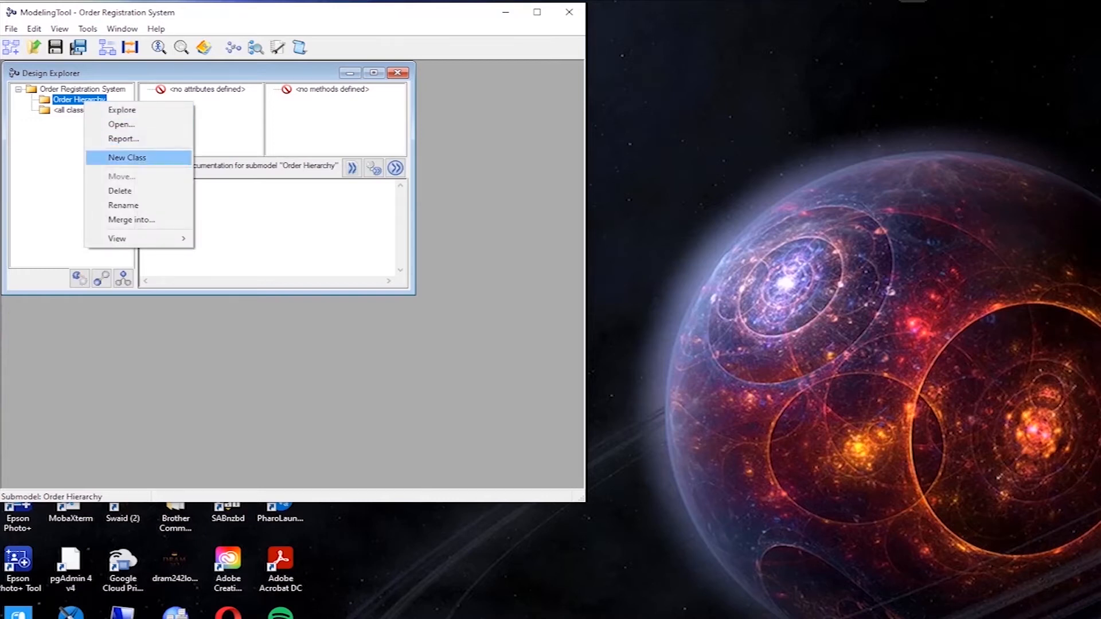
pyautogui.press('Up')
pyautogui.press('Up')
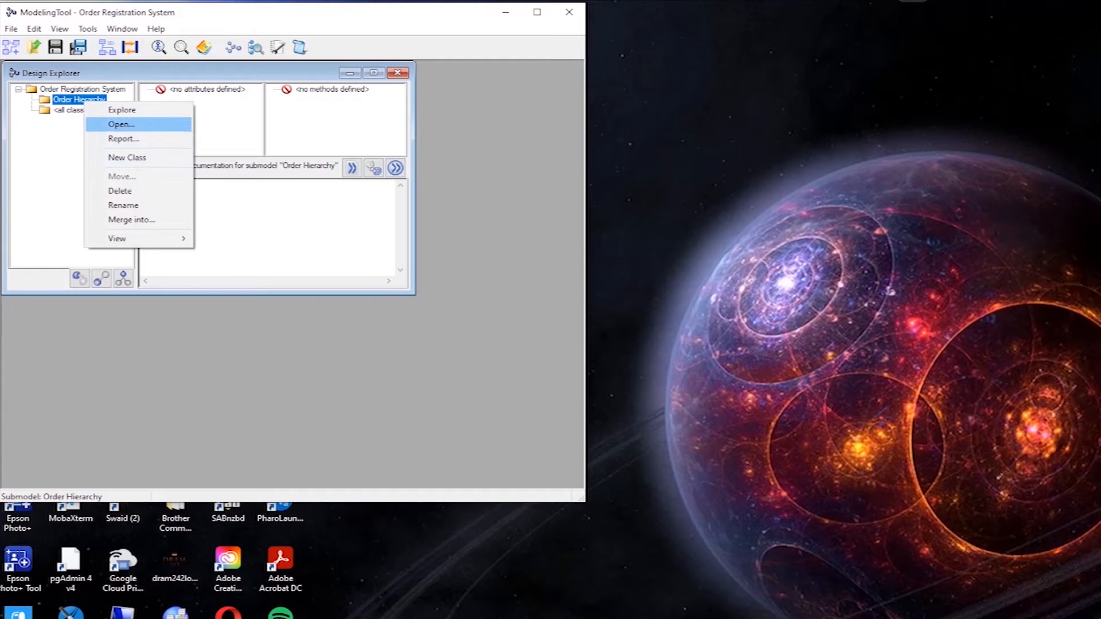
pyautogui.press('Return')
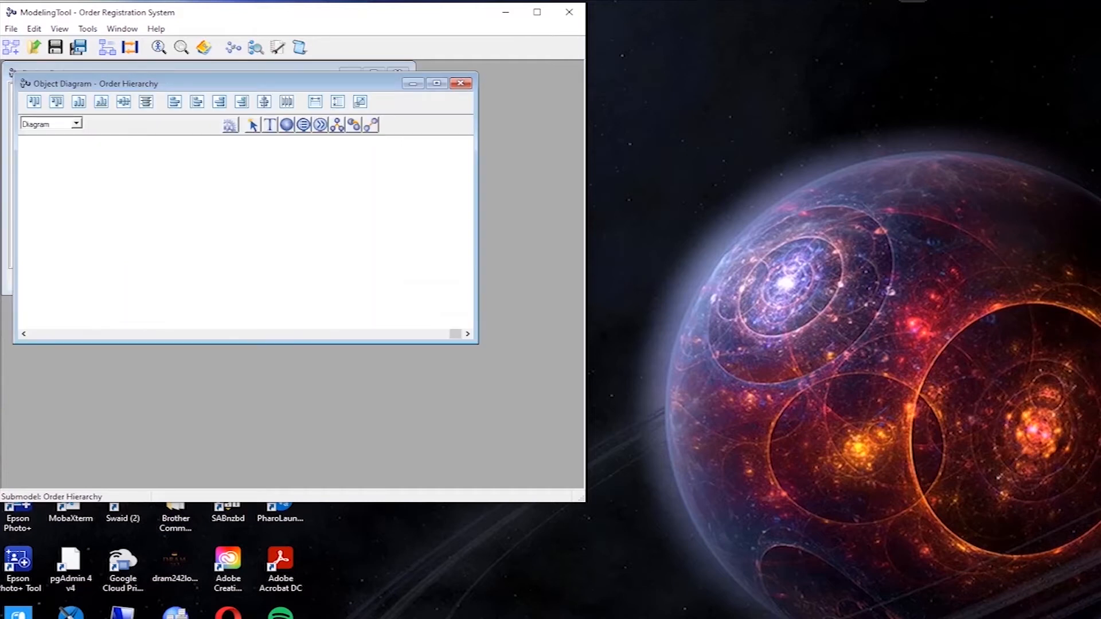
pyautogui.moveTo(585, 503); pyautogui.dragTo(1100, 618)
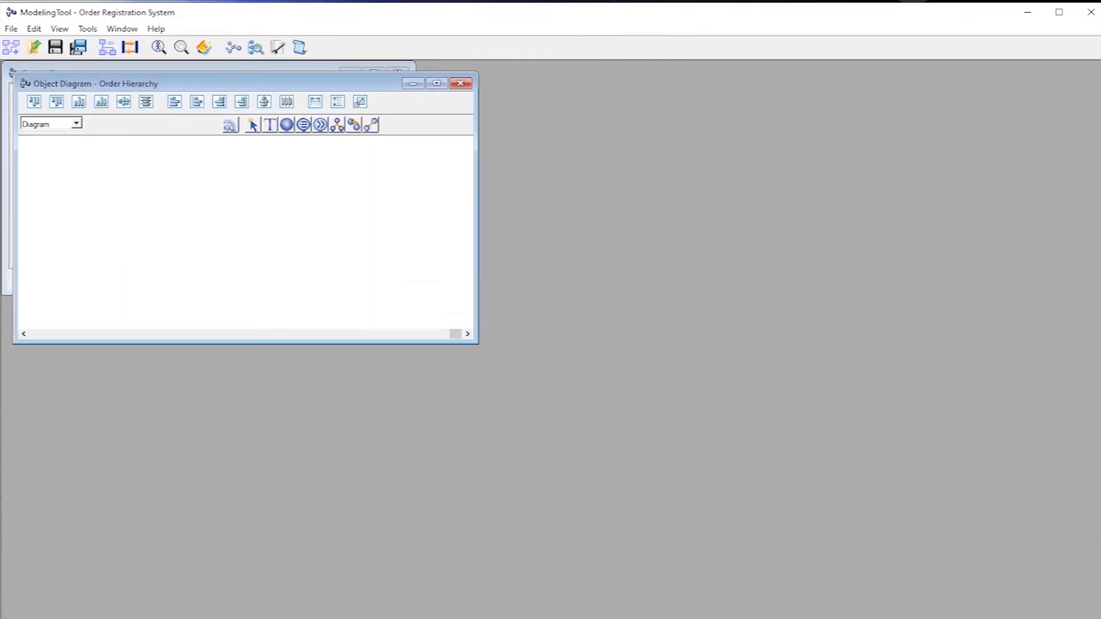
pyautogui.moveTo(477, 342); pyautogui.dragTo(921, 537)
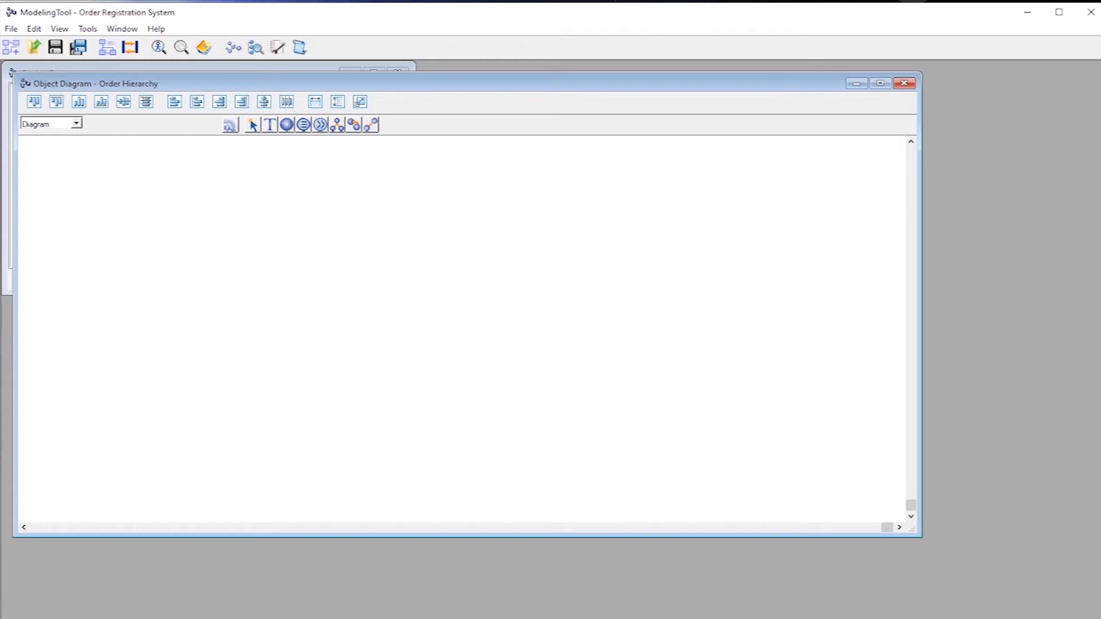
# Place five new classes on the diagram: one at the top, three in a row beneath it, and one lower between the last two
pyautogui.click(287, 124)
pyautogui.click(435, 202)
pyautogui.click(211, 288)
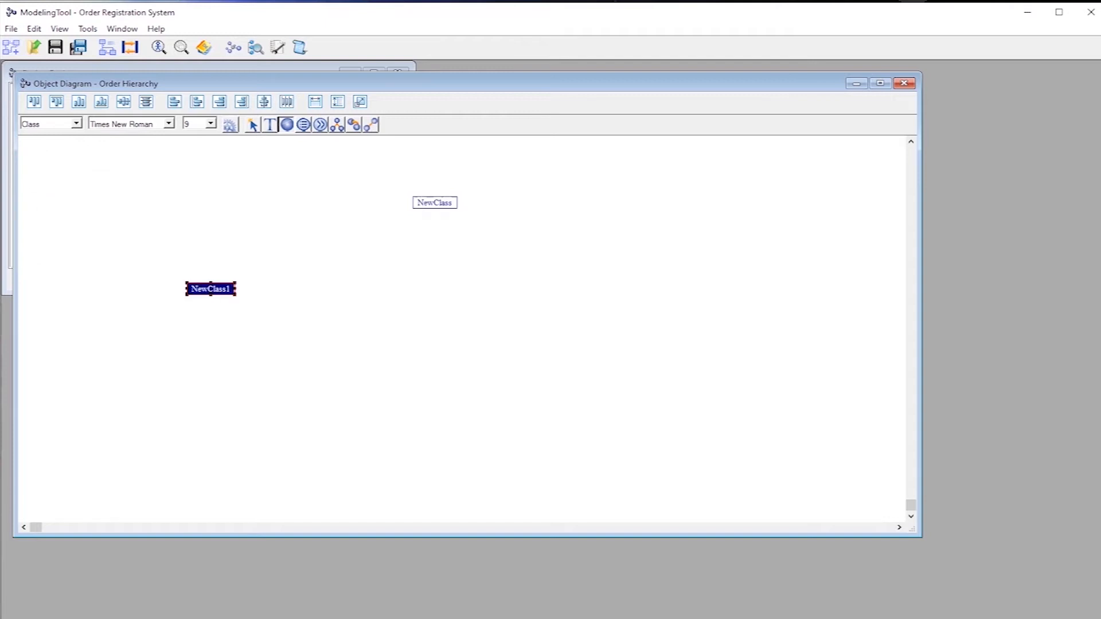
pyautogui.click(470, 299)
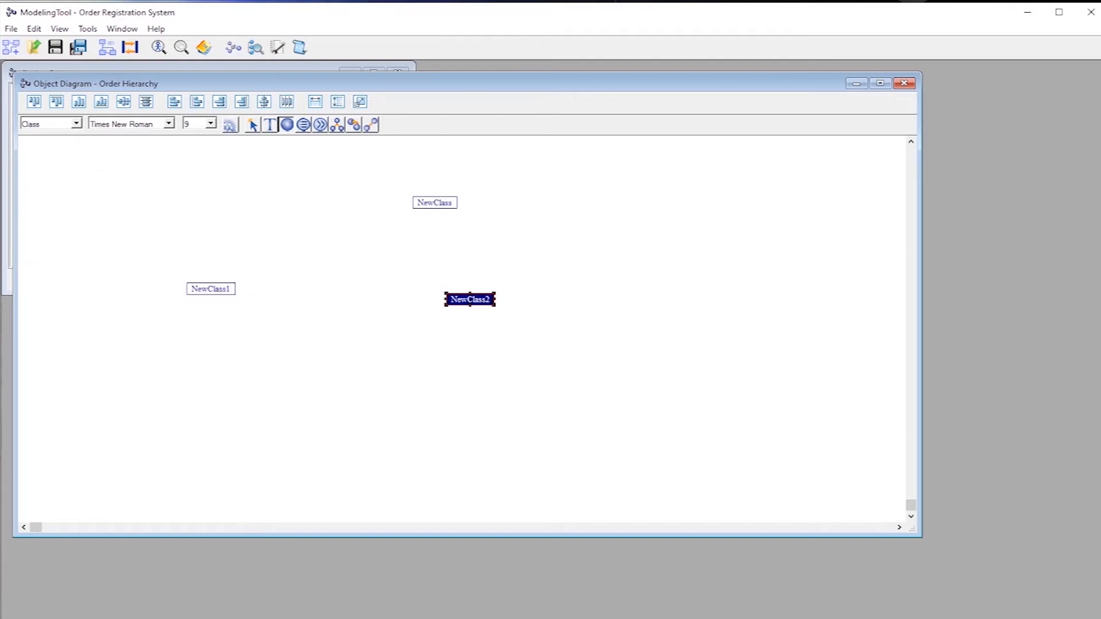
pyautogui.click(720, 300)
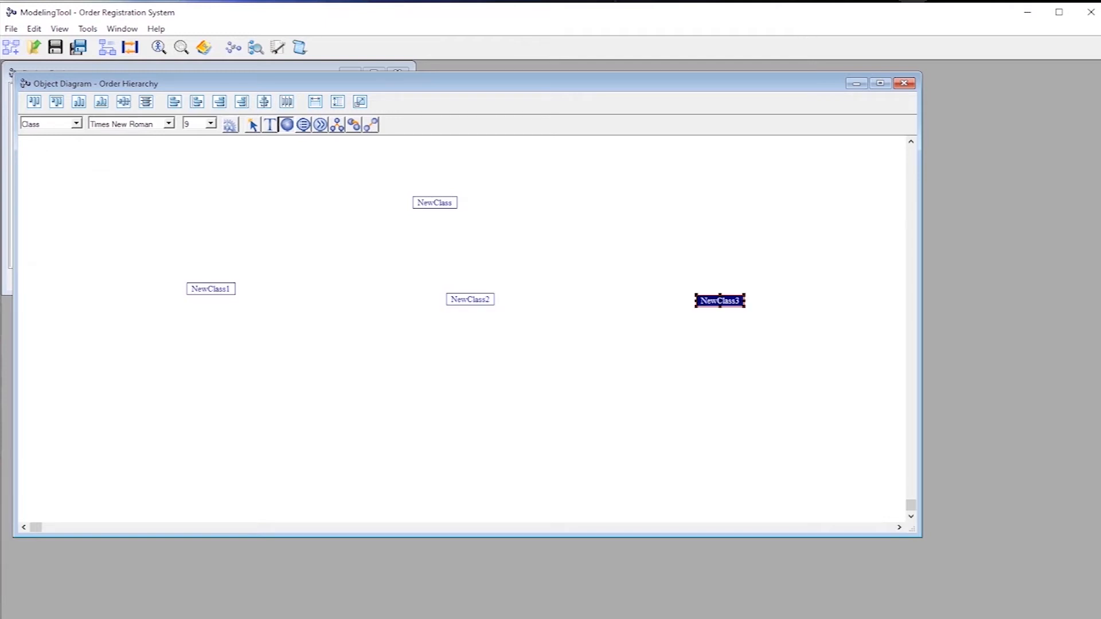
pyautogui.click(624, 356)
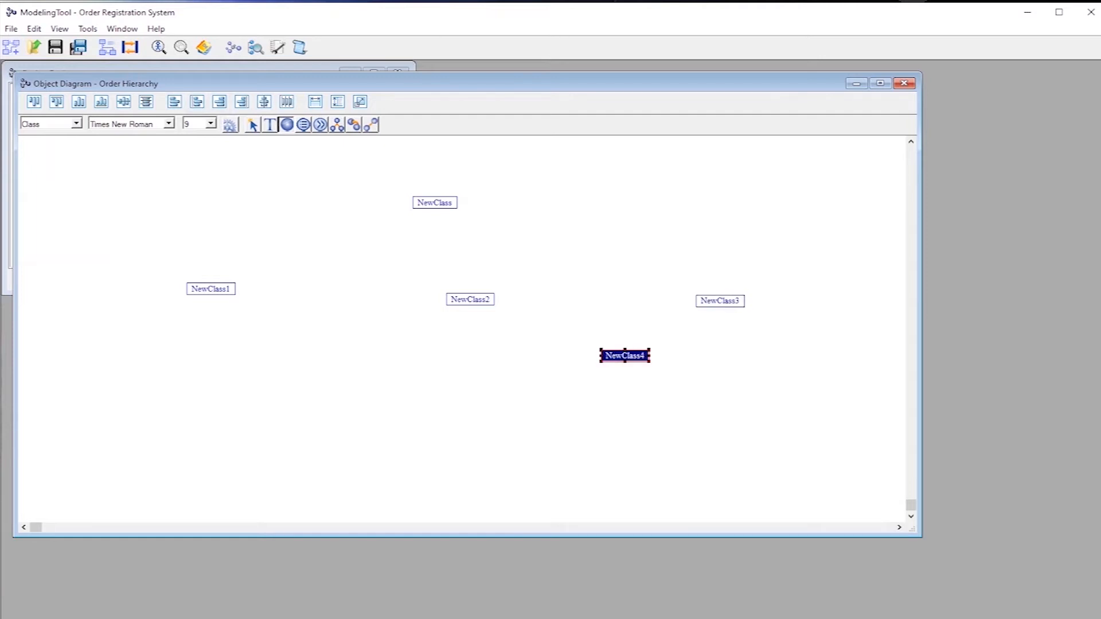
pyautogui.press('Escape')
# Rename the top class PersistentObject and mark it as abstract, keeping Object as its superclass
pyautogui.doubleClick(435, 202)
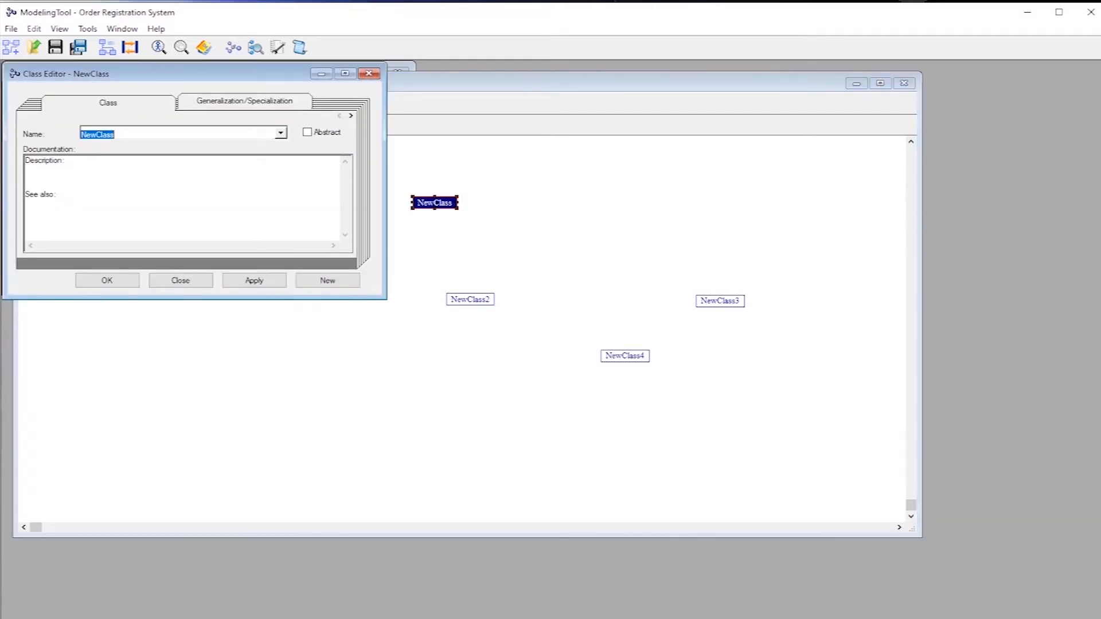
pyautogui.write('PersistentObject')
pyautogui.click(307, 132)
pyautogui.hotkey('ctrl', 'Tab')
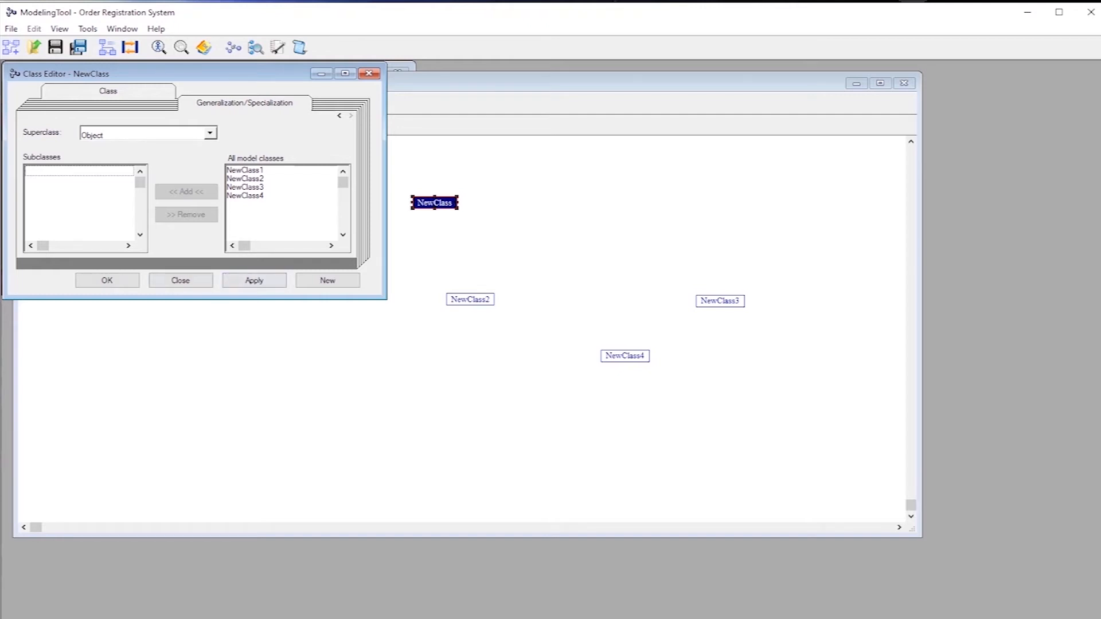
pyautogui.click(107, 281)
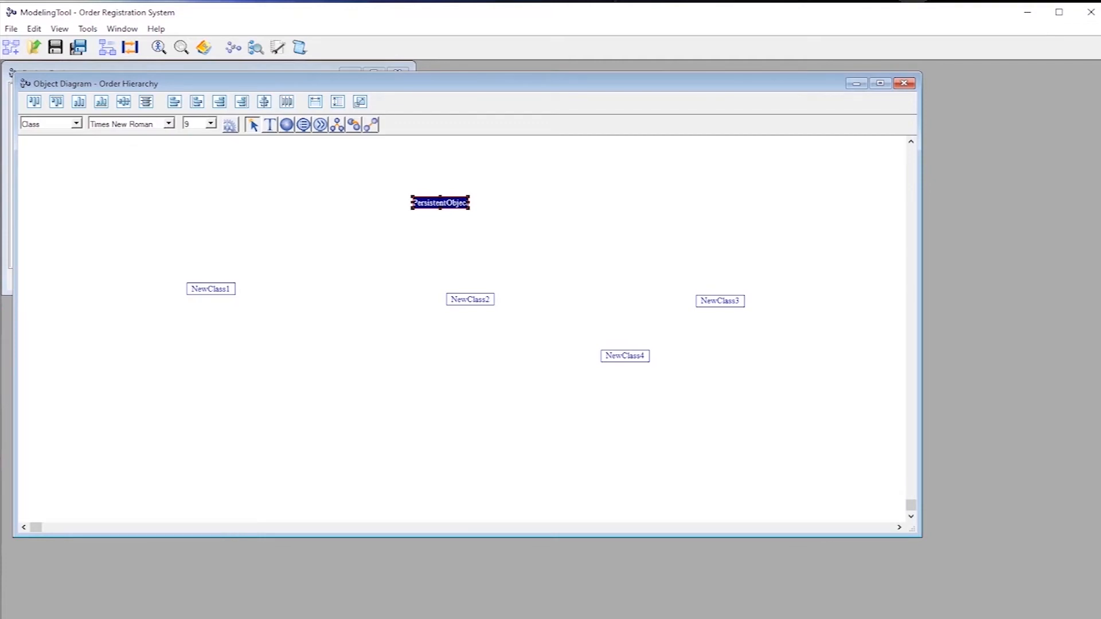
# Rename NewClass1 to Customer and set its superclass to PersistentObject
pyautogui.doubleClick(210, 288)
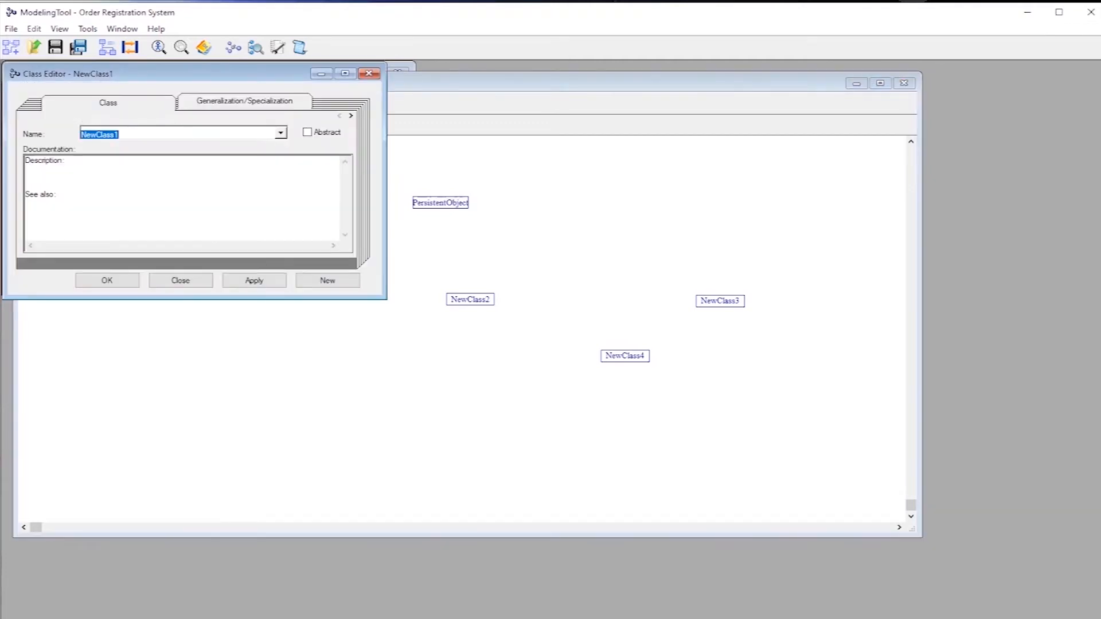
pyautogui.write('Customer')
pyautogui.hotkey('ctrl', 'Tab')
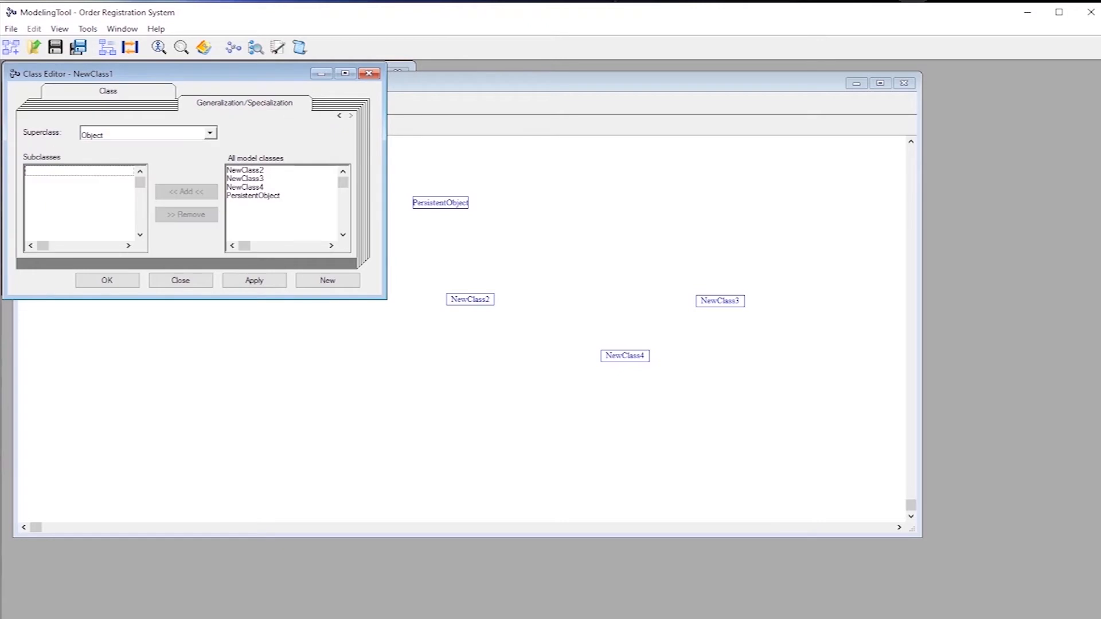
pyautogui.press('Tab')
pyautogui.hotkey('alt', 'Down')
pyautogui.press('Down')
pyautogui.press('Return')
pyautogui.press('Tab')
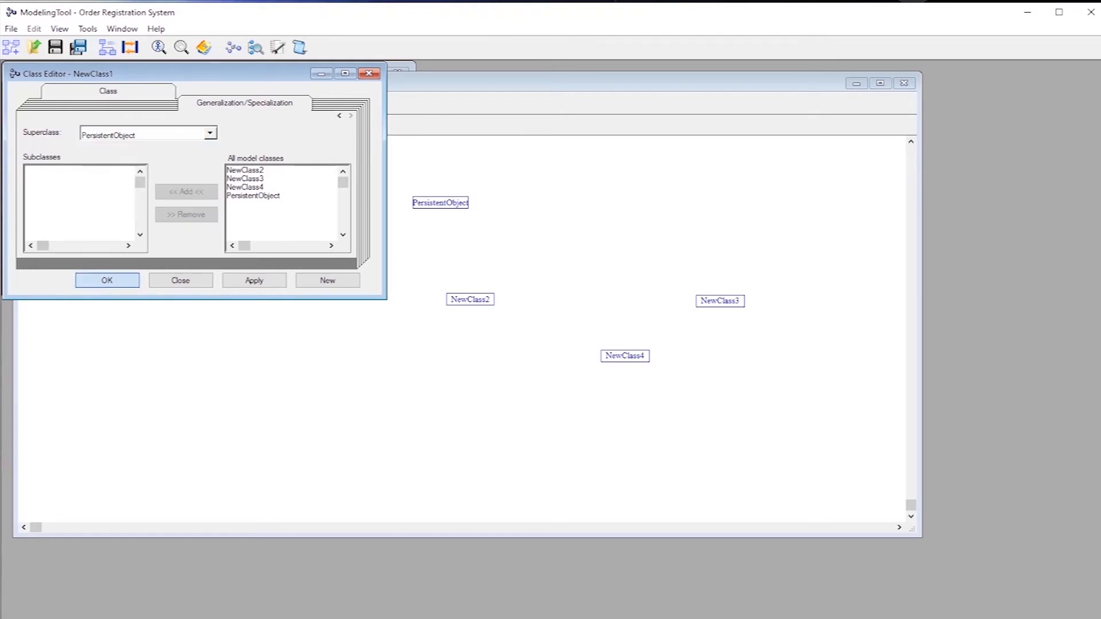
pyautogui.press('Return')
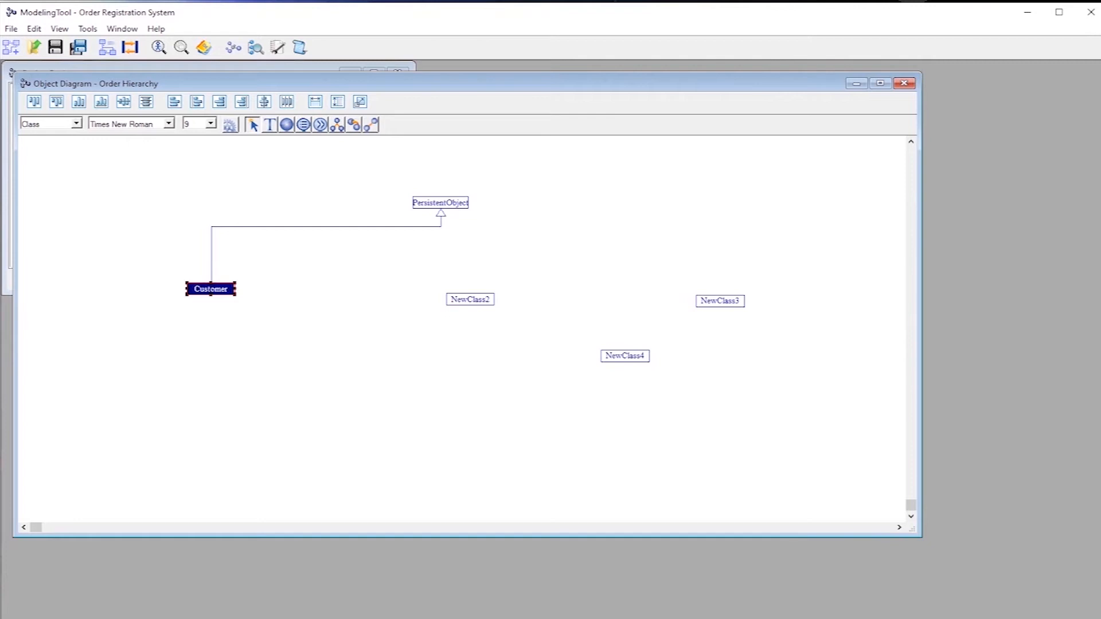
pyautogui.click(338, 124)
pyautogui.click(286, 125)
pyautogui.press('Escape')
# Rename NewClass2 to Order and NewClass3 to OrderLine
pyautogui.doubleClick(470, 299)
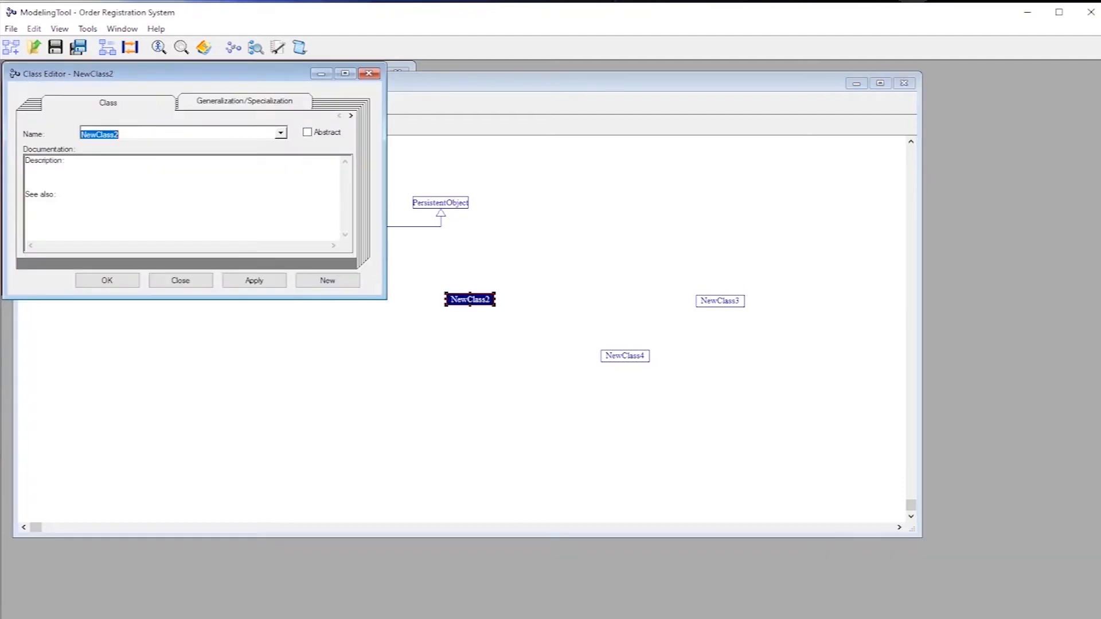
pyautogui.write('Or')
pyautogui.press('Return')
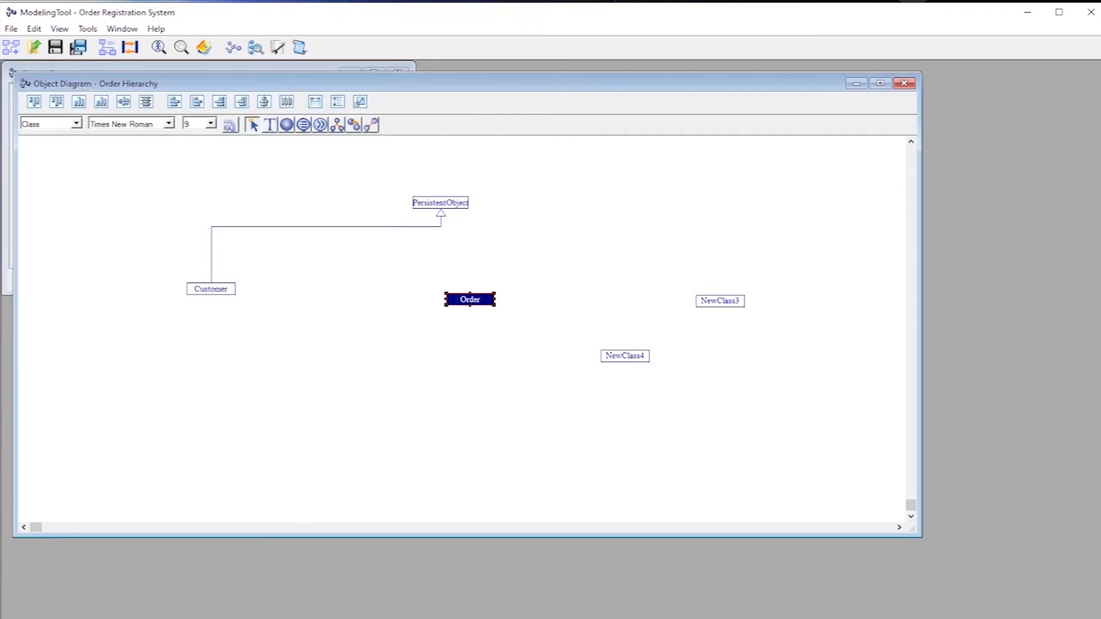
pyautogui.doubleClick(720, 301)
pyautogui.write('Or')
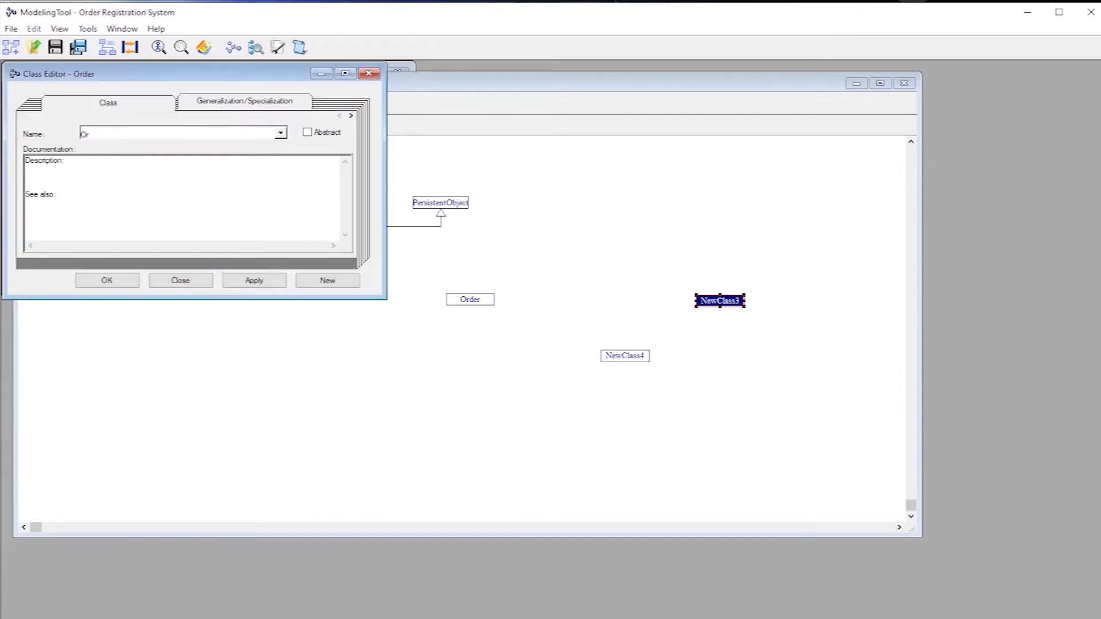
pyautogui.write('derLine')
pyautogui.press('Return')
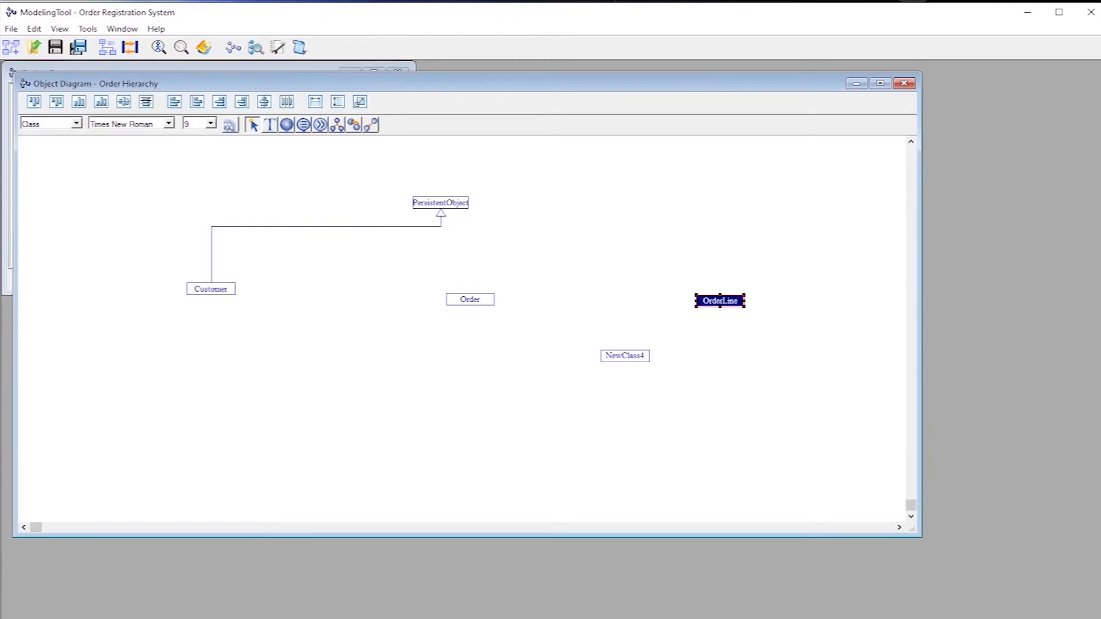
# Rename NewClass4 to Article and move it into the row between Order and OrderLine
pyautogui.doubleClick(625, 357)
pyautogui.write('Article')
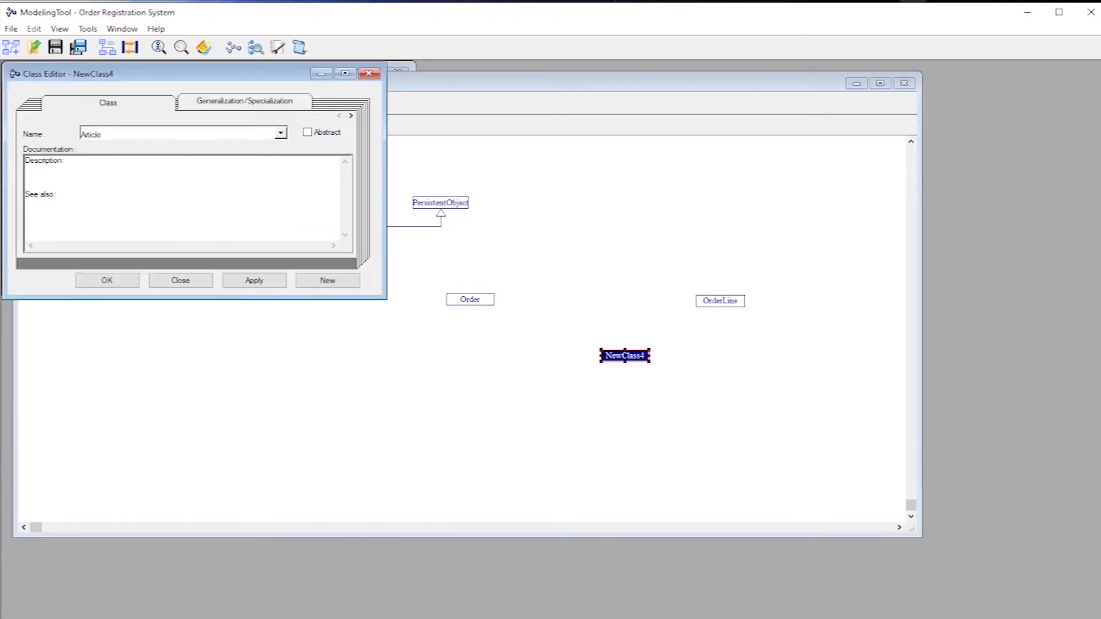
pyautogui.press('Return')
pyautogui.moveTo(625, 356); pyautogui.dragTo(612, 298)
# Connect Order, Article and OrderLine to PersistentObject as its subclasses with inheritance lines
pyautogui.click(337, 124)
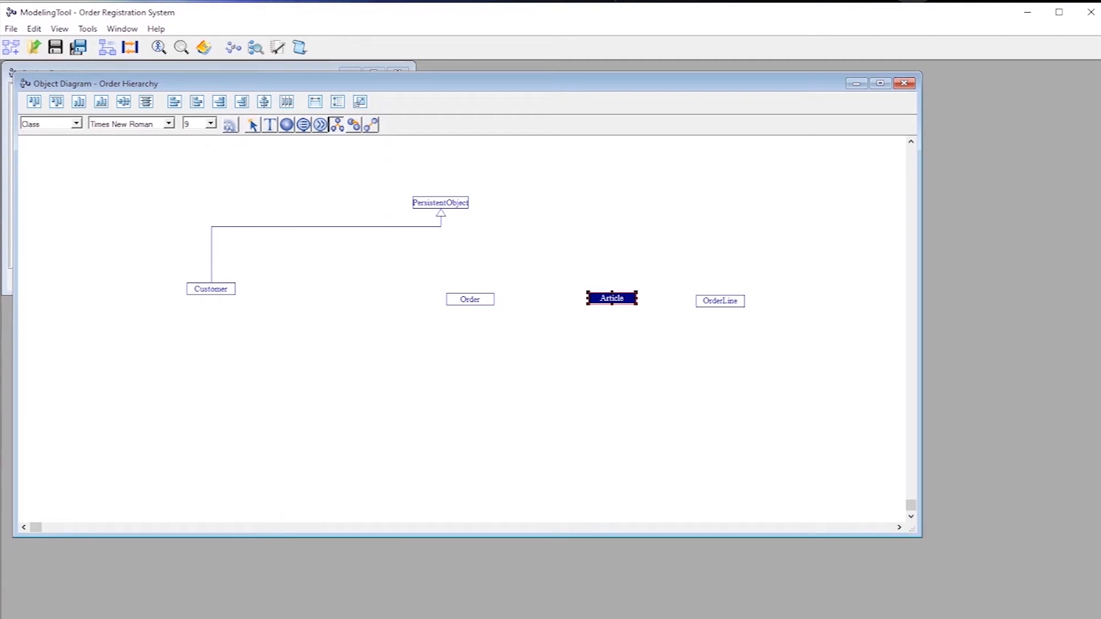
pyautogui.moveTo(441, 214); pyautogui.dragTo(470, 297)
pyautogui.moveTo(441, 213); pyautogui.dragTo(612, 297)
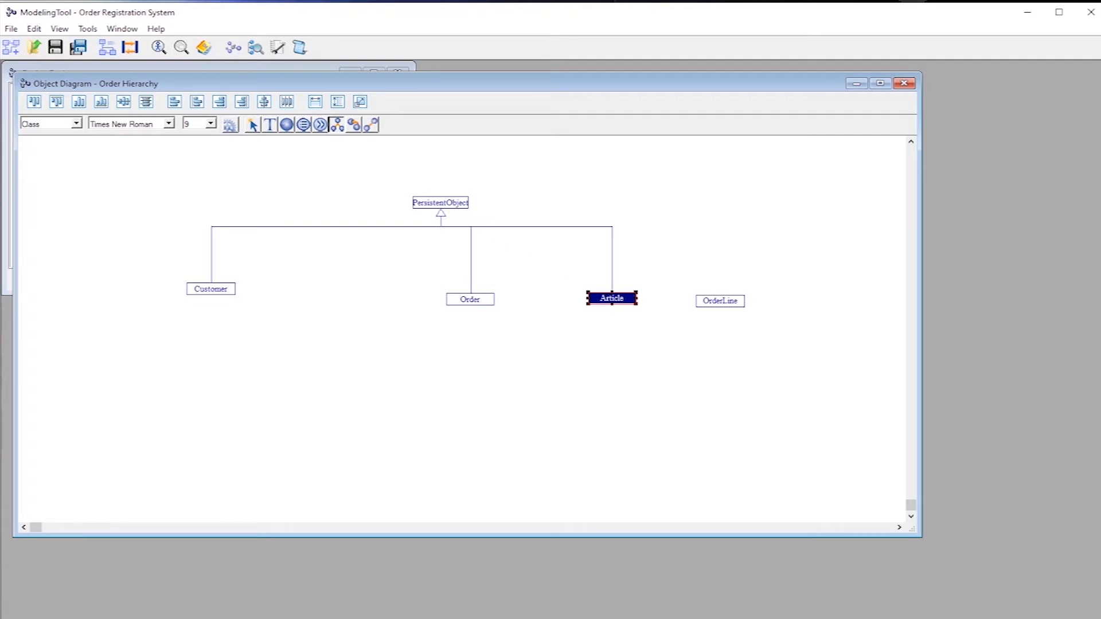
pyautogui.moveTo(440, 213); pyautogui.dragTo(713, 295)
pyautogui.press('Escape')
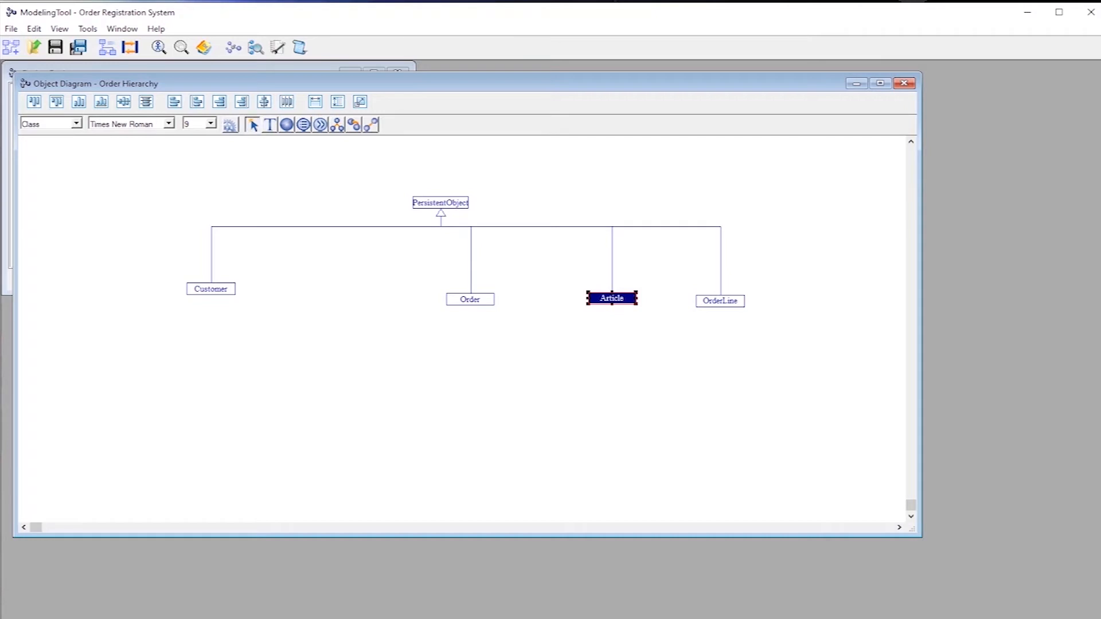
# Fit all class boxes in the Order Hierarchy diagram to their contents
pyautogui.press('Escape')
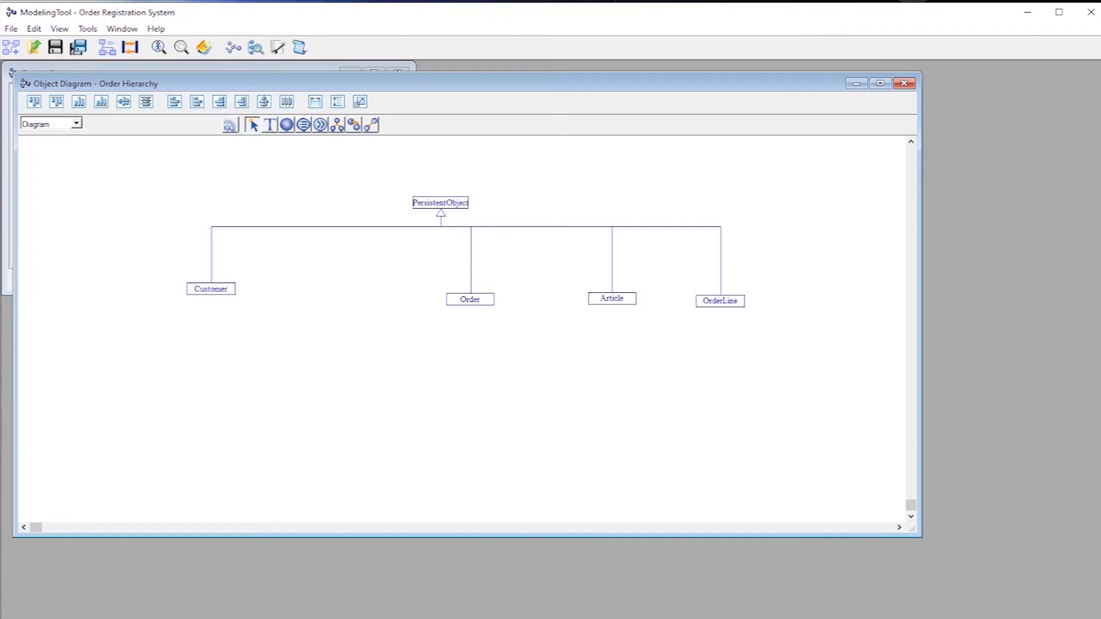
pyautogui.rightClick(778, 180)
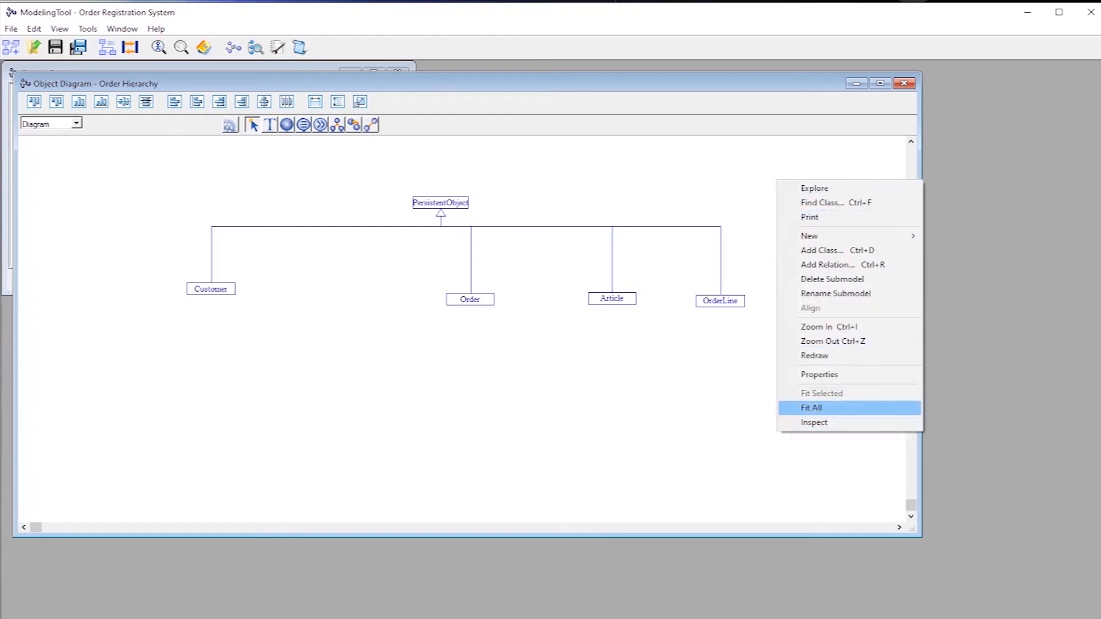
pyautogui.click(812, 407)
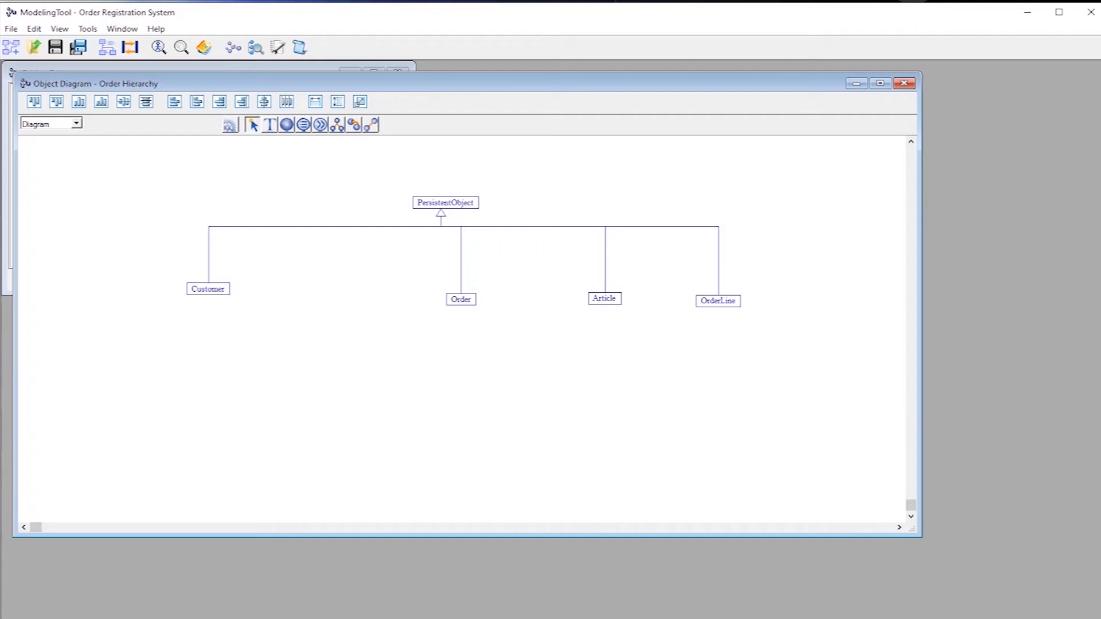
# Add one new attribute each to PersistentObject, Customer, Order, Article and OrderLine
pyautogui.click(303, 124)
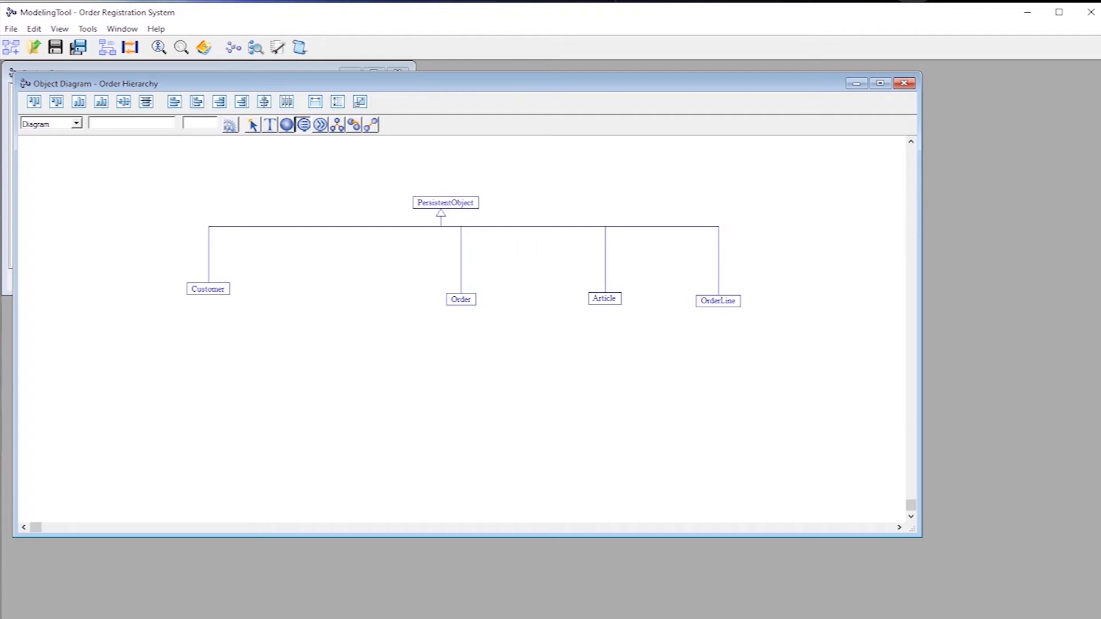
pyautogui.click(445, 202)
pyautogui.click(208, 288)
pyautogui.click(460, 299)
pyautogui.click(604, 299)
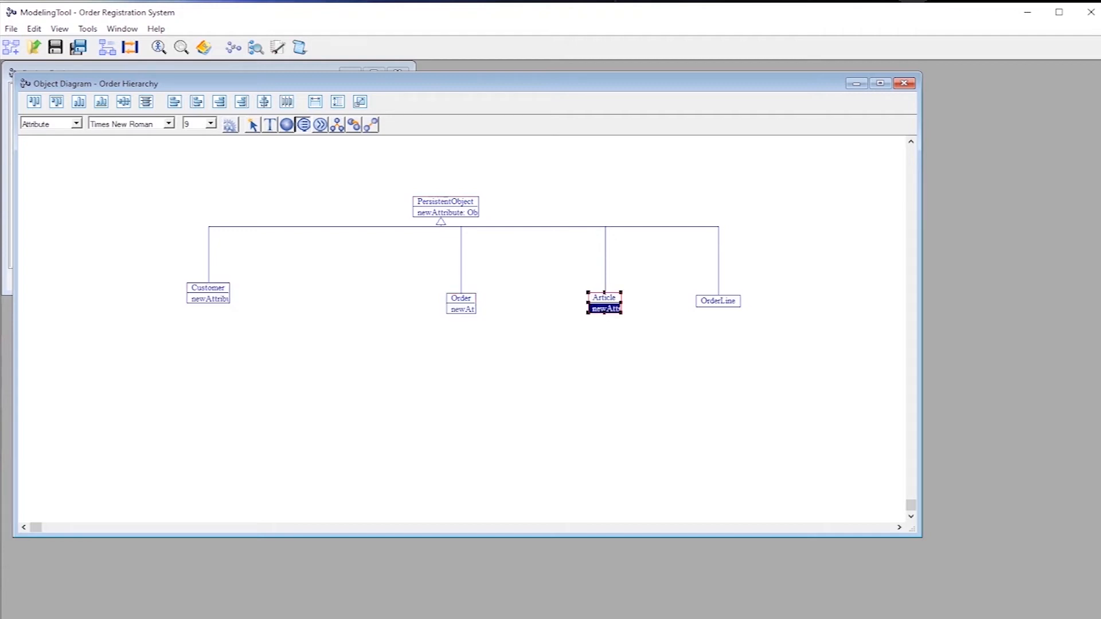
pyautogui.click(718, 302)
pyautogui.press('Escape')
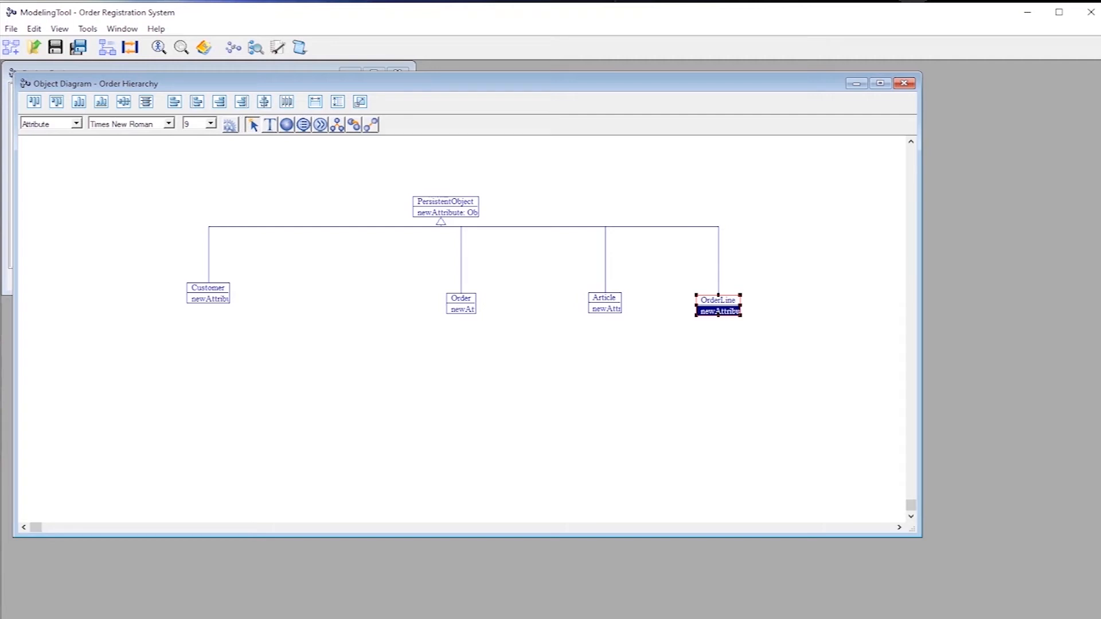
# Rename PersistentObject's attribute to id and set its domain to Integer
pyautogui.doubleClick(446, 212)
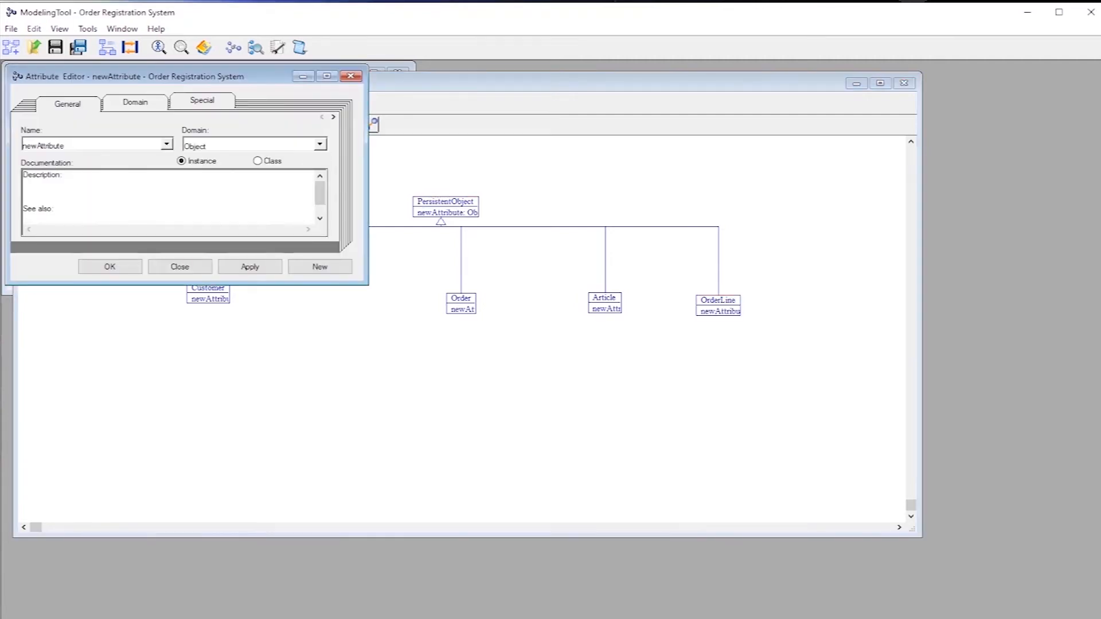
pyautogui.write('id')
pyautogui.press('Tab')
pyautogui.write('i')
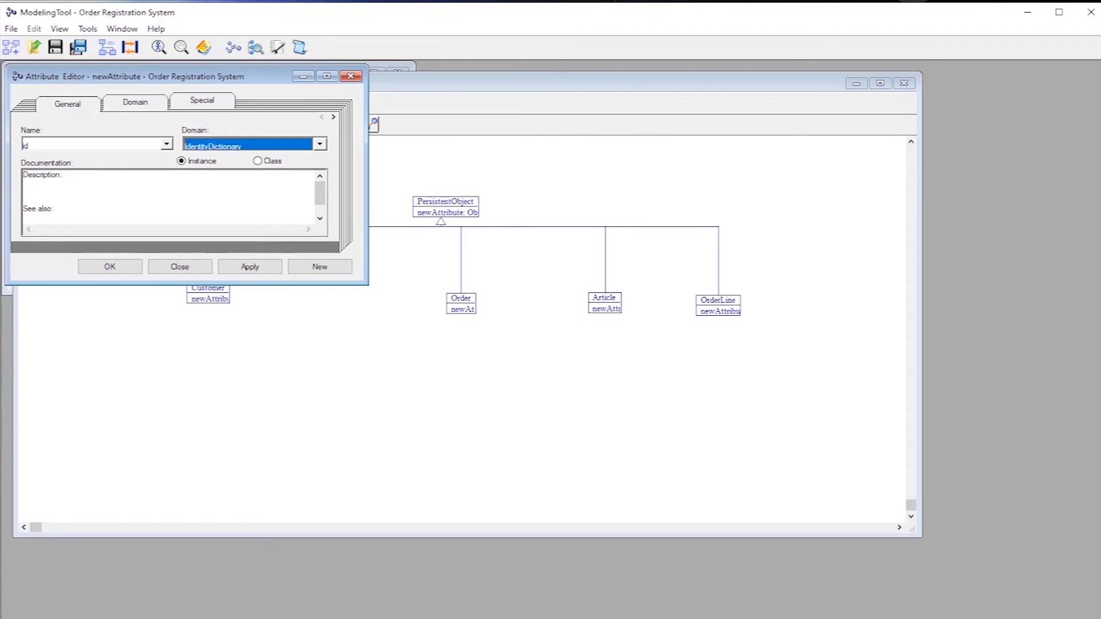
pyautogui.hotkey('alt', 'Down')
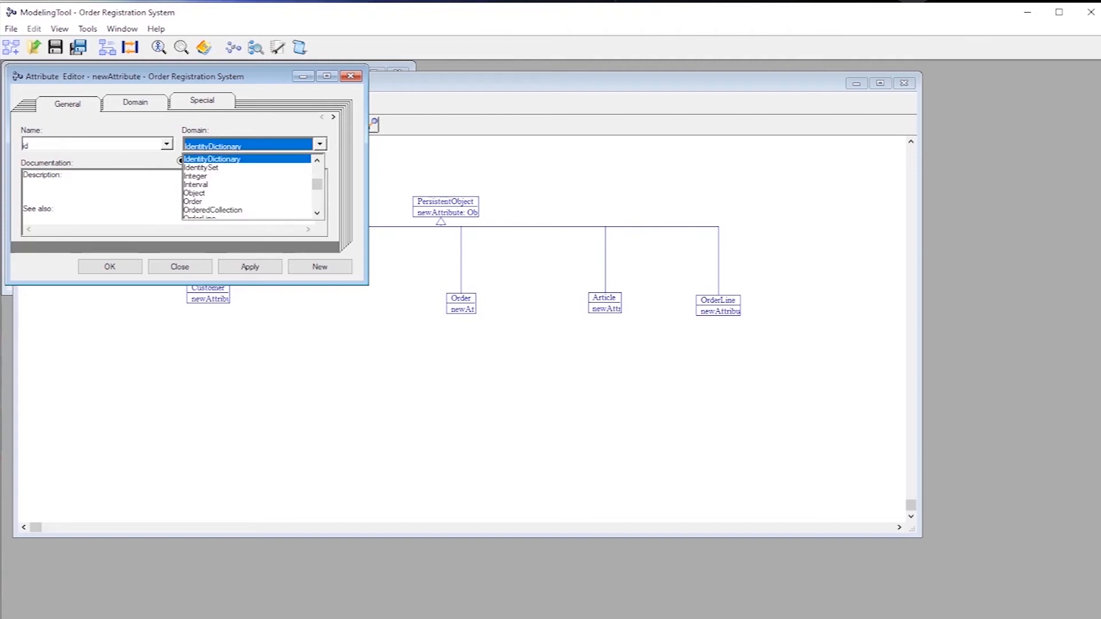
pyautogui.press('Down')
pyautogui.press('Down')
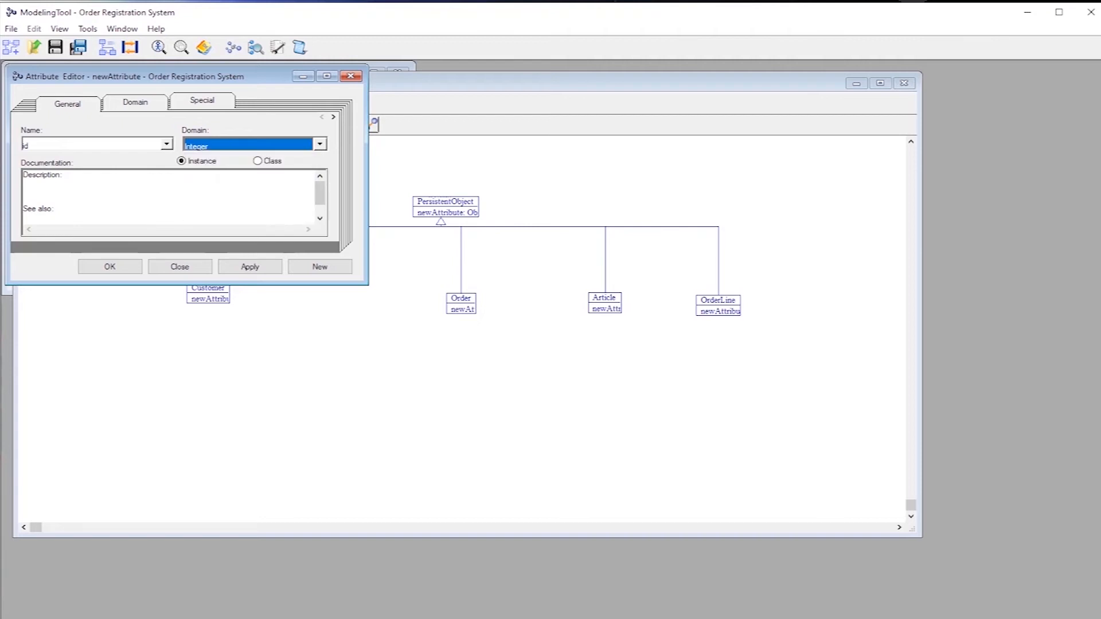
pyautogui.press('Return')
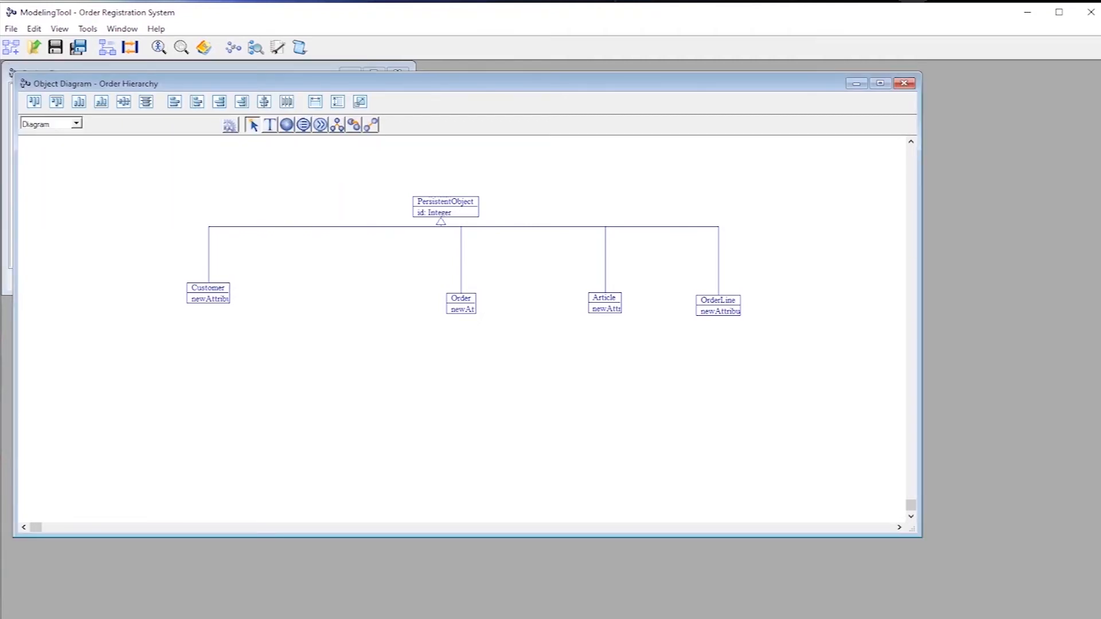
# Open the Customer class's new attribute for editing
pyautogui.doubleClick(208, 298)
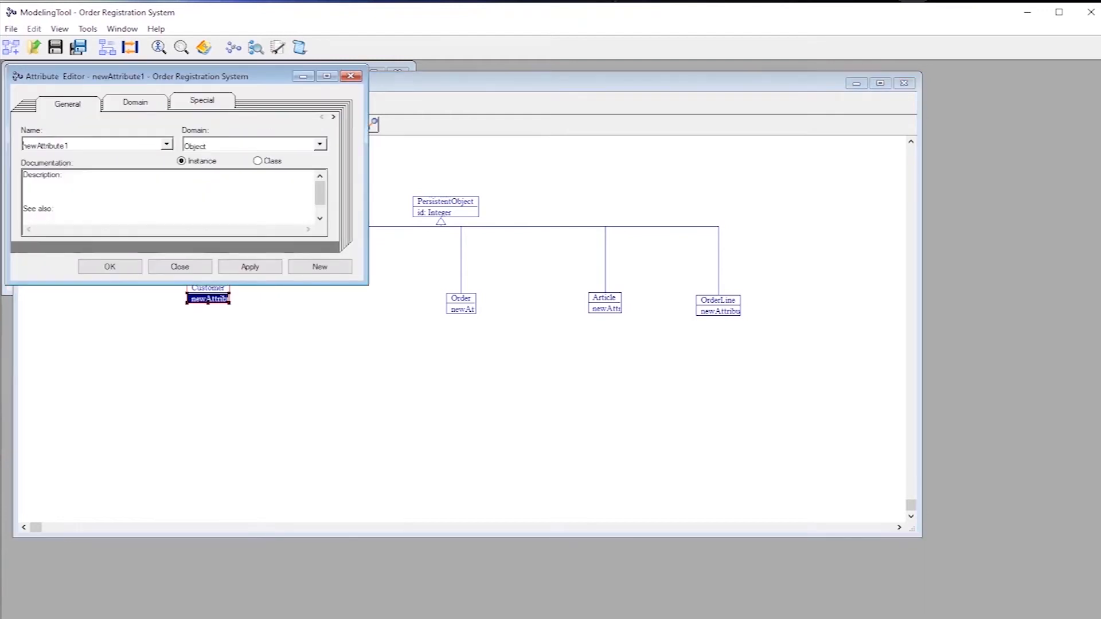